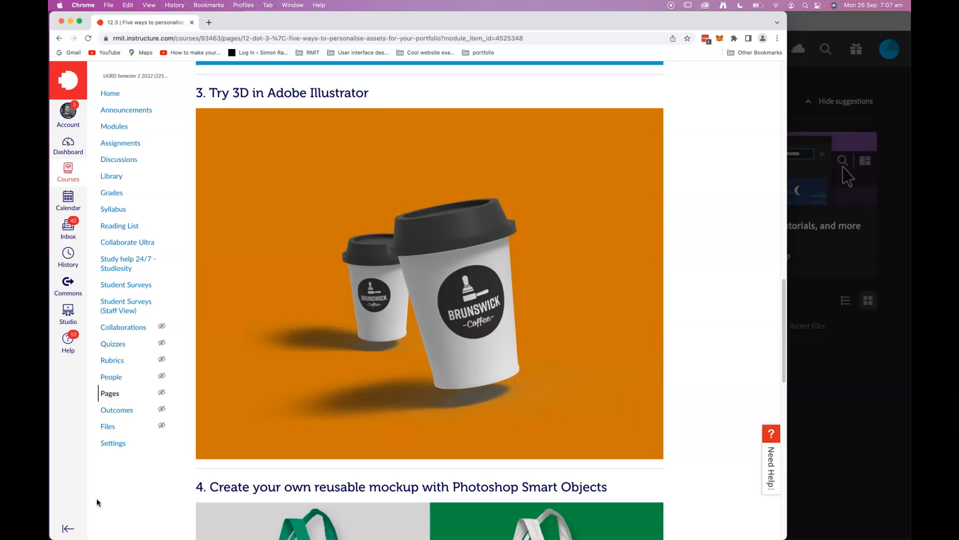
Switch to Adobe Illustrator and dismiss the What's new window
{"action": "left_click", "coordinate": [822, 24]}
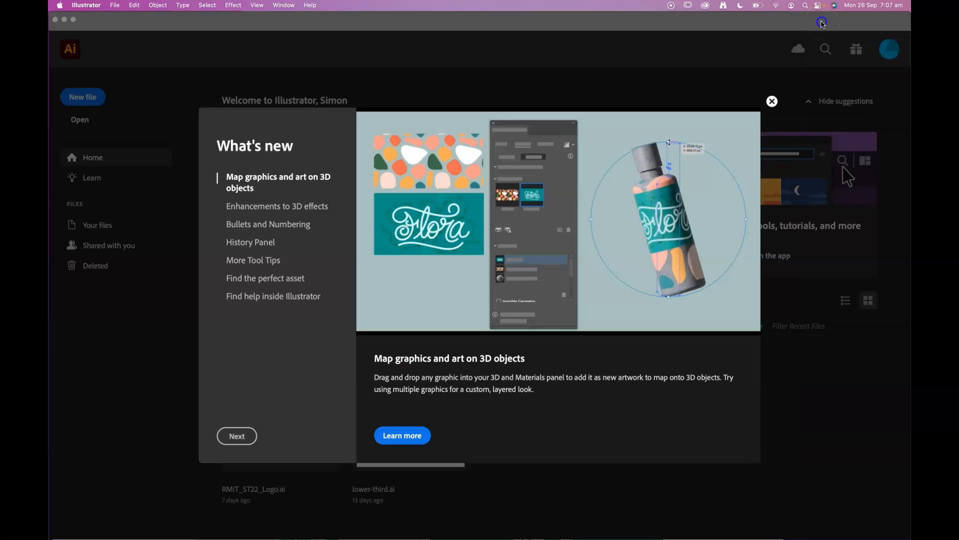
{"action": "left_click", "coordinate": [772, 101]}
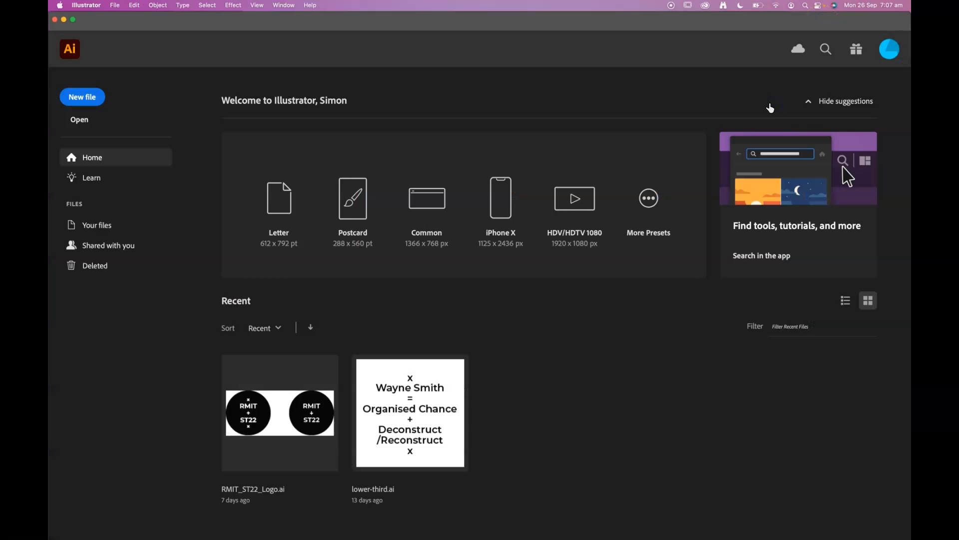
Create a new document of 1600 x 1200 pixels in RGB Color mode
{"action": "left_click", "coordinate": [114, 5]}
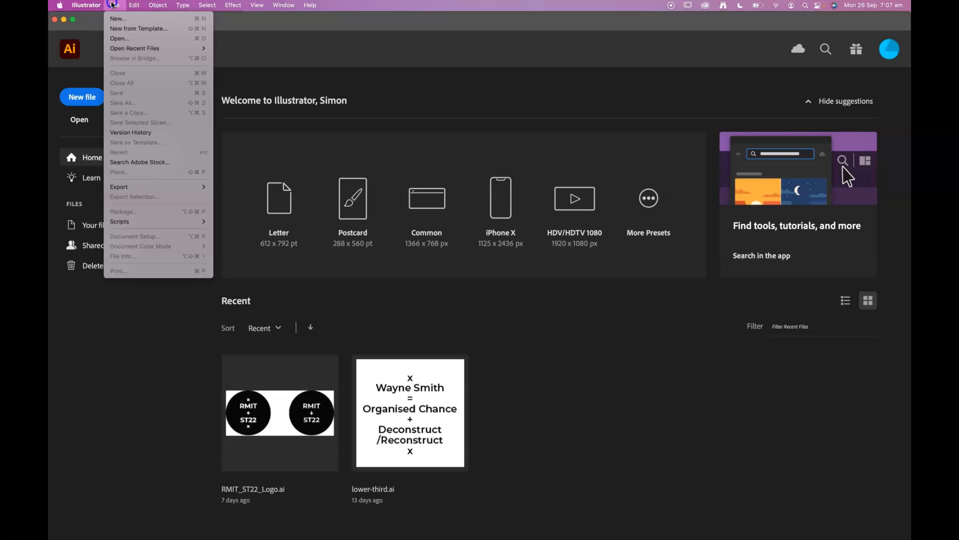
{"action": "left_click", "coordinate": [115, 20]}
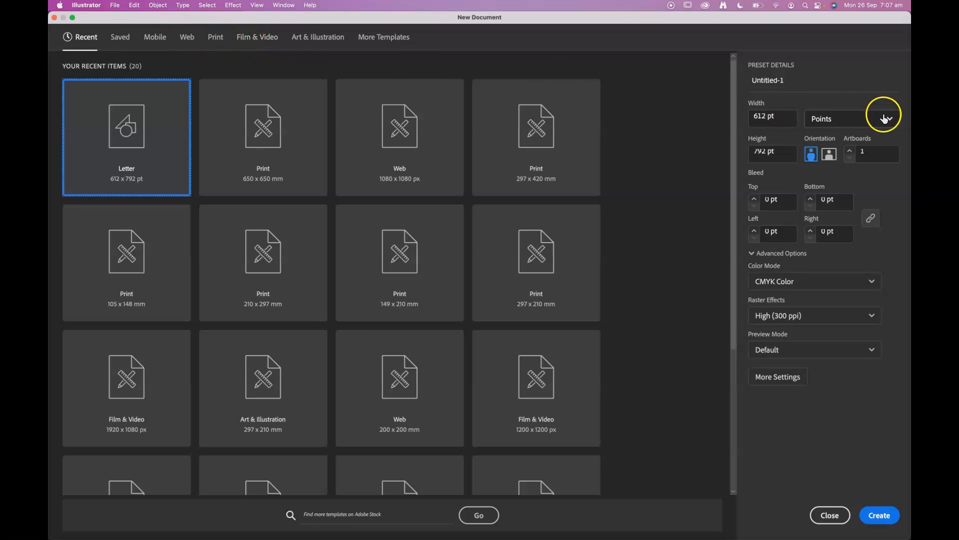
{"action": "left_click", "coordinate": [884, 119]}
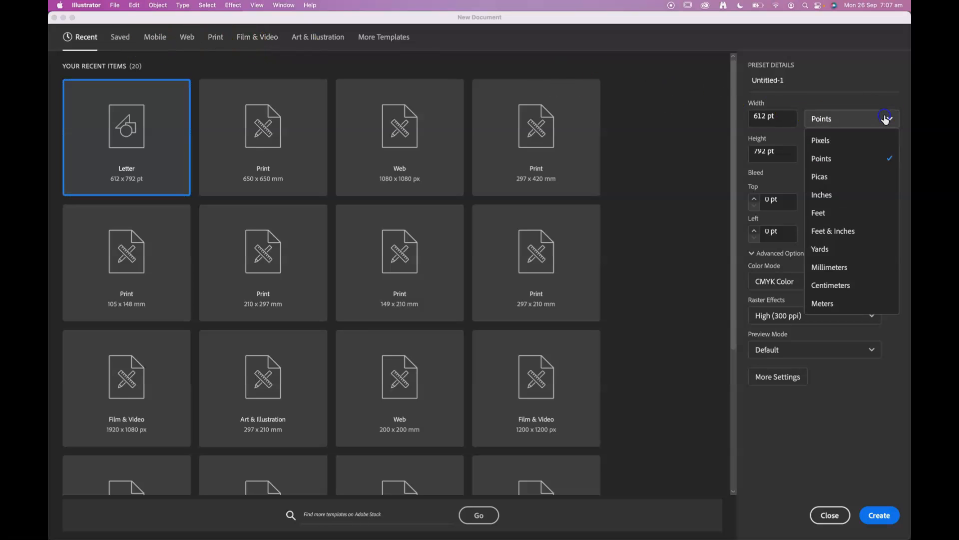
{"action": "left_click", "coordinate": [839, 141]}
{"action": "left_click_drag", "start_coordinate": [765, 117], "coordinate": [736, 116]}
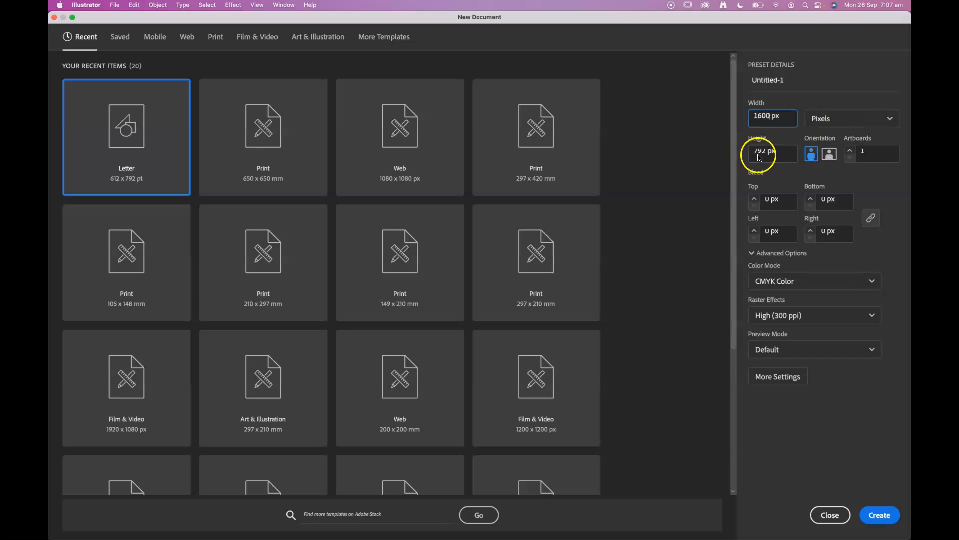
{"action": "left_click_drag", "start_coordinate": [762, 151], "coordinate": [745, 153]}
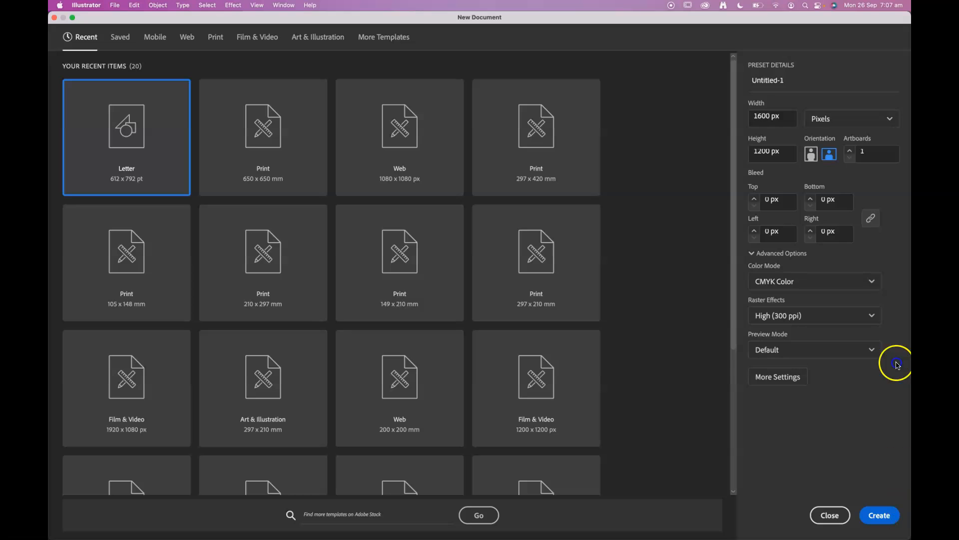
{"action": "left_click", "coordinate": [855, 282]}
{"action": "left_click", "coordinate": [820, 303]}
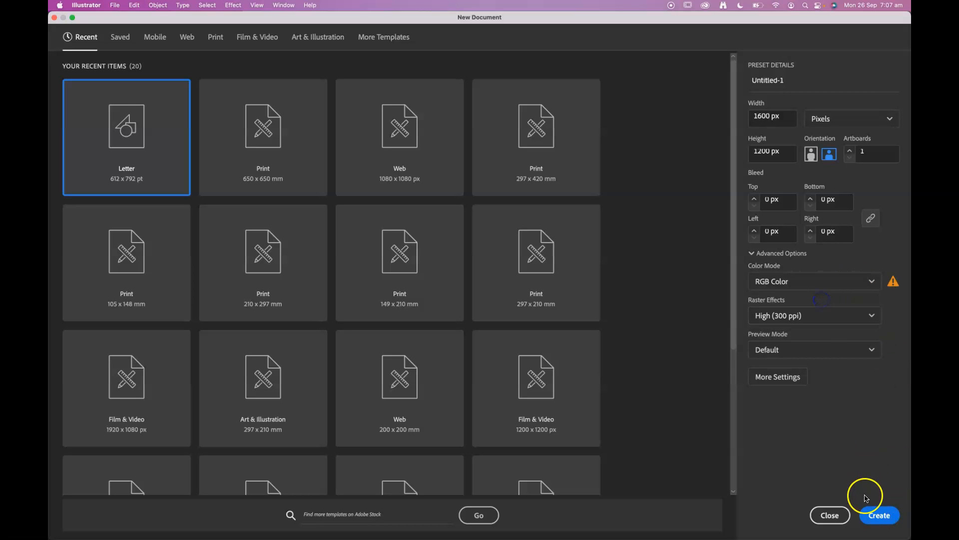
{"action": "left_click", "coordinate": [879, 515]}
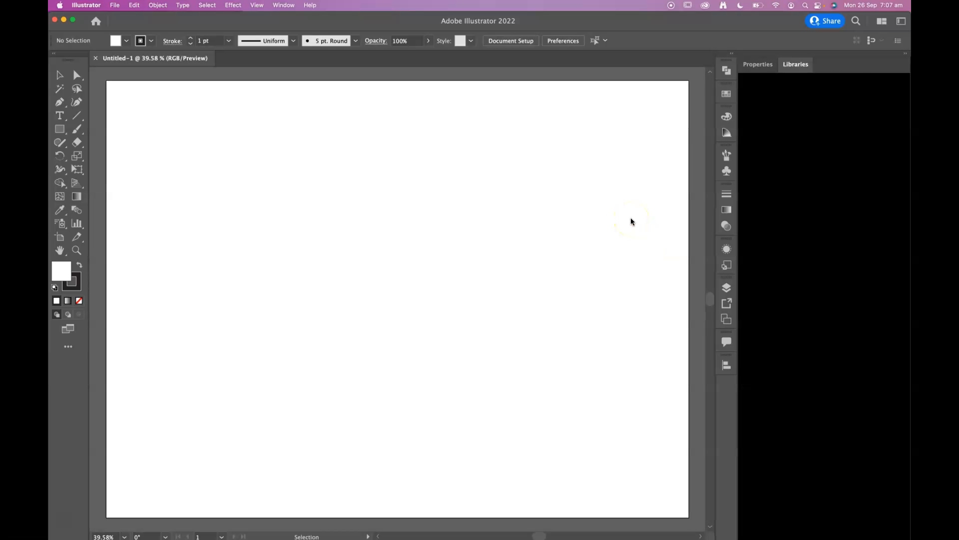
Close the Libraries and Properties panels to free up the workspace
{"action": "right_click", "coordinate": [806, 68]}
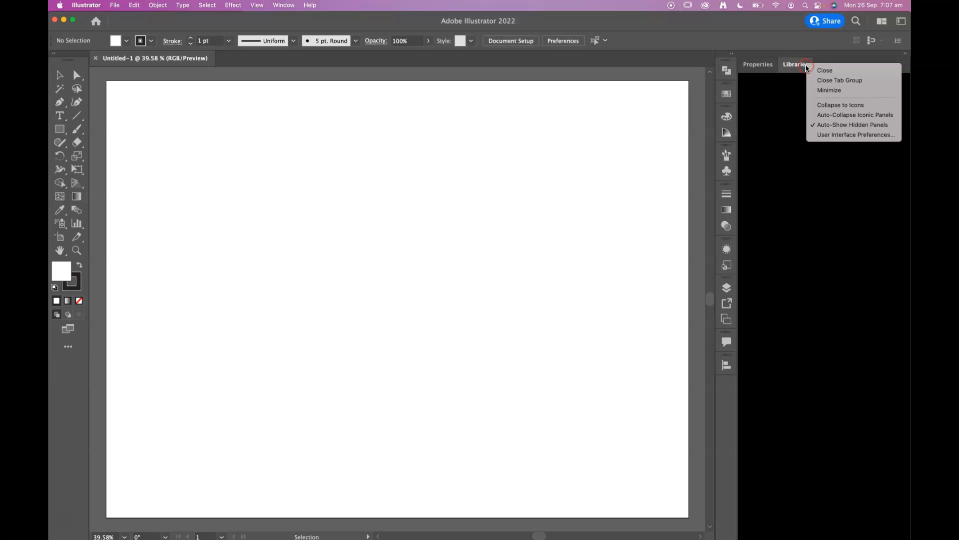
{"action": "left_click", "coordinate": [825, 70]}
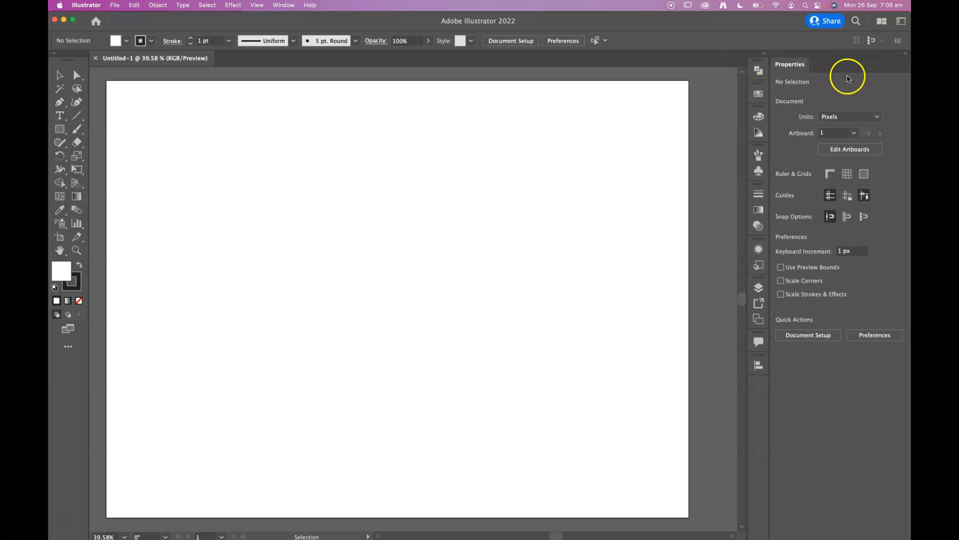
{"action": "right_click", "coordinate": [800, 64]}
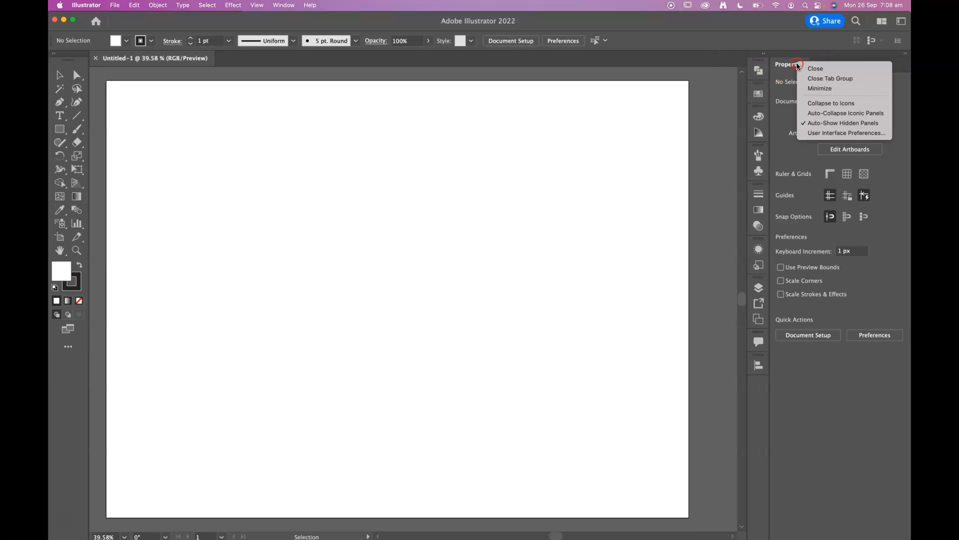
{"action": "left_click", "coordinate": [828, 74]}
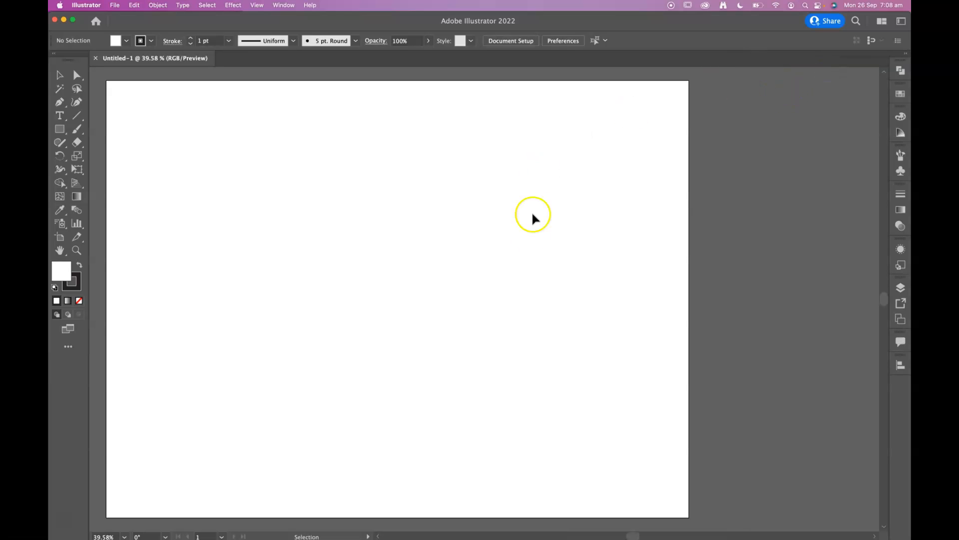
Draw an open half-cup profile with the Pen tool, about 412 px tall, 146 px wide at the base and 186 px at the top
{"action": "key", "text": "space"}
{"action": "left_click_drag", "start_coordinate": [396, 253], "coordinate": [437, 249]}
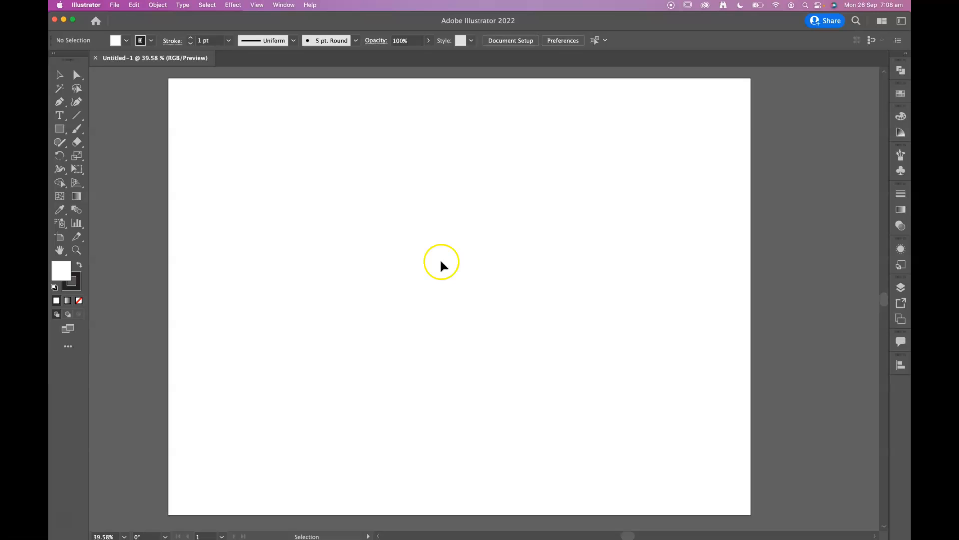
{"action": "left_click", "coordinate": [58, 102]}
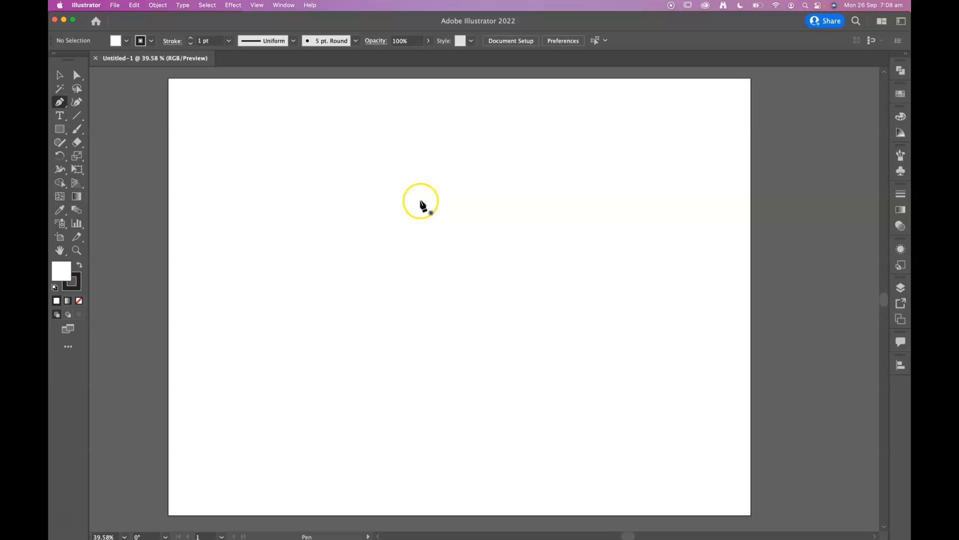
{"action": "left_click", "coordinate": [419, 426]}
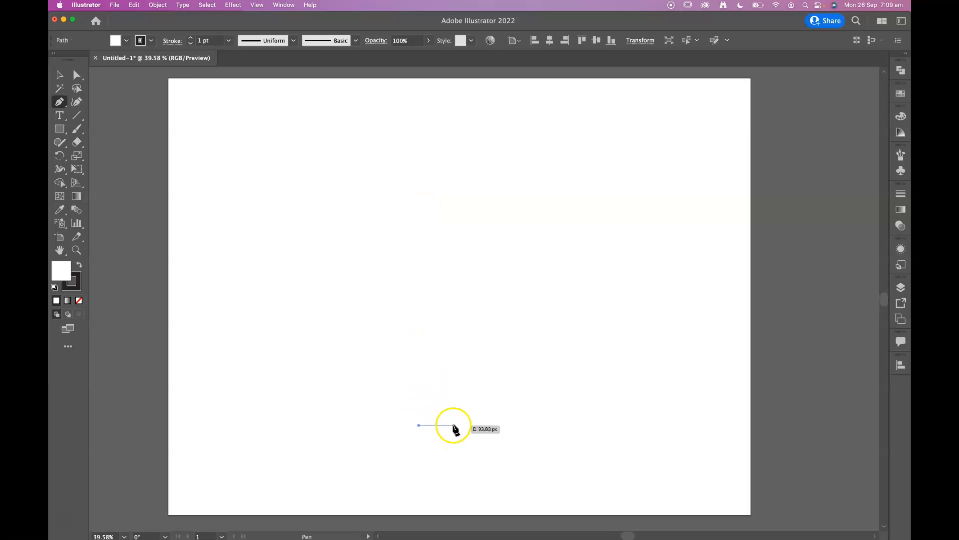
{"action": "left_click", "coordinate": [472, 425]}
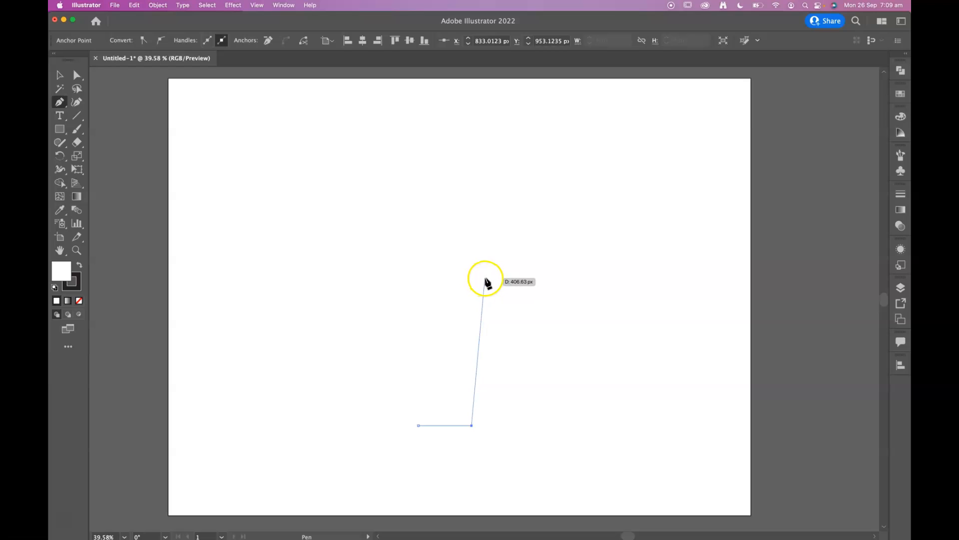
{"action": "left_click", "coordinate": [486, 275]}
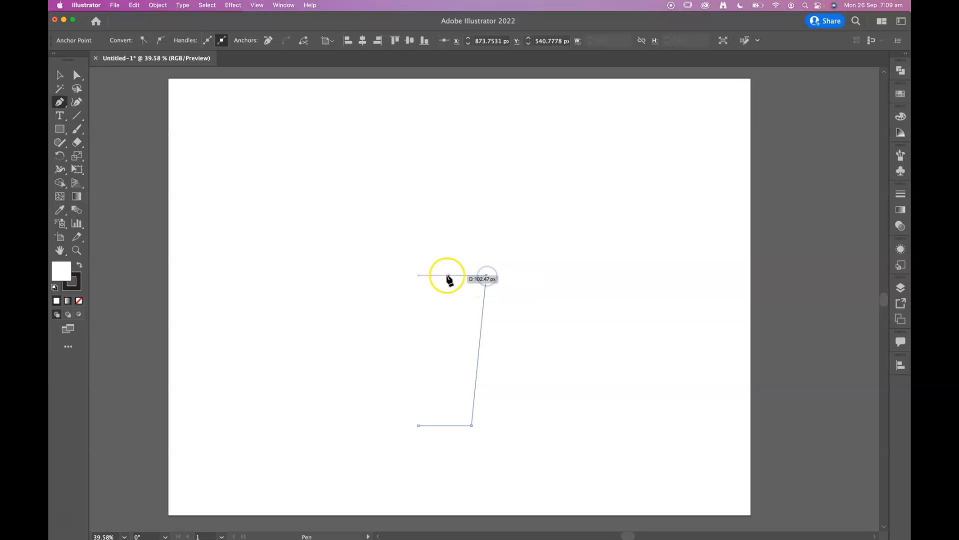
{"action": "left_click", "coordinate": [419, 275]}
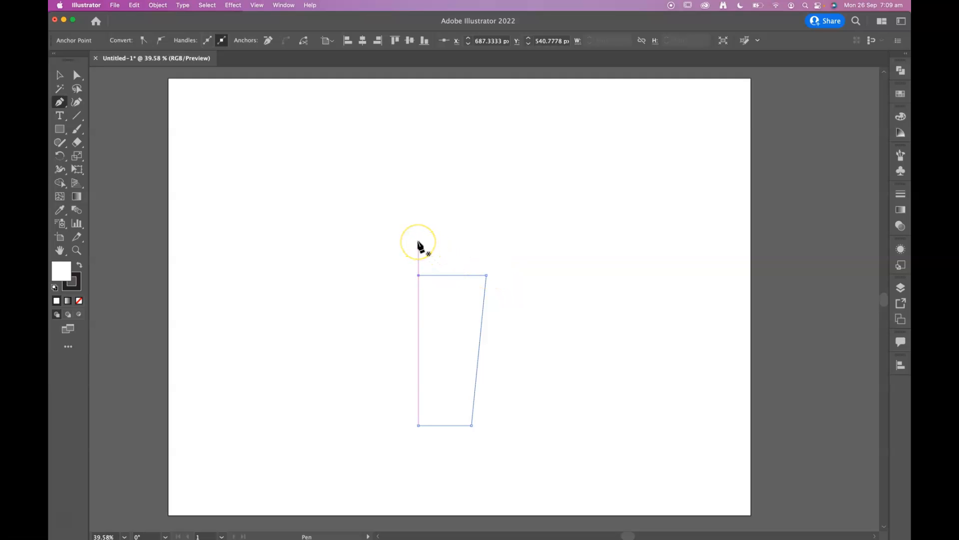
Draw a half-lid profile with a small raised rim above the cup, about 210 px wide and 90 px tall, ending at the cup's upper endpoint
{"action": "left_click_drag", "start_coordinate": [419, 247], "coordinate": [482, 247]}
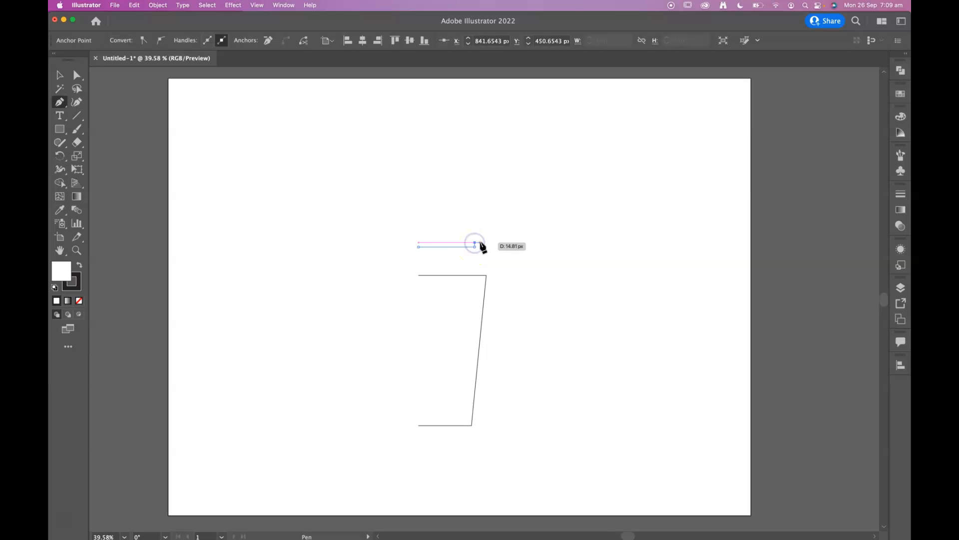
{"action": "left_click", "coordinate": [480, 242]}
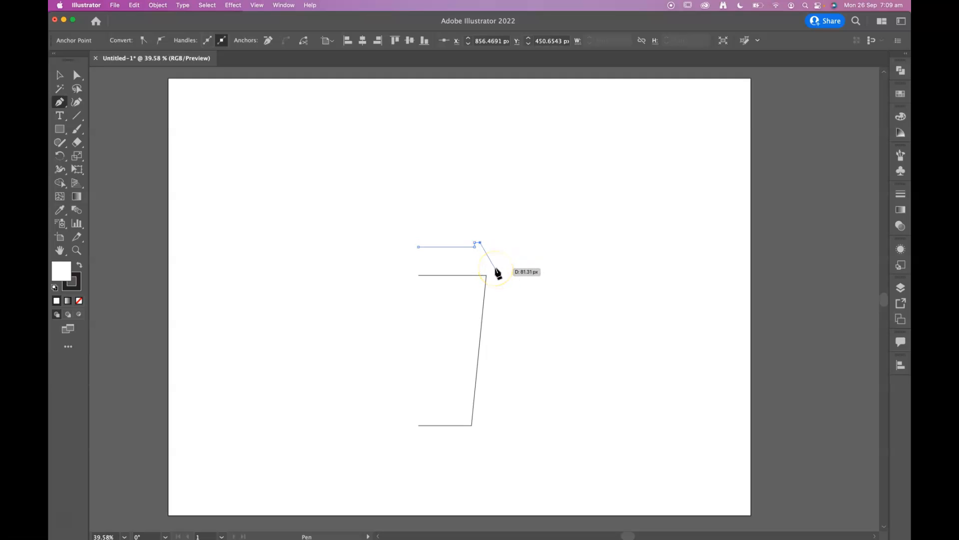
{"action": "left_click", "coordinate": [495, 269]}
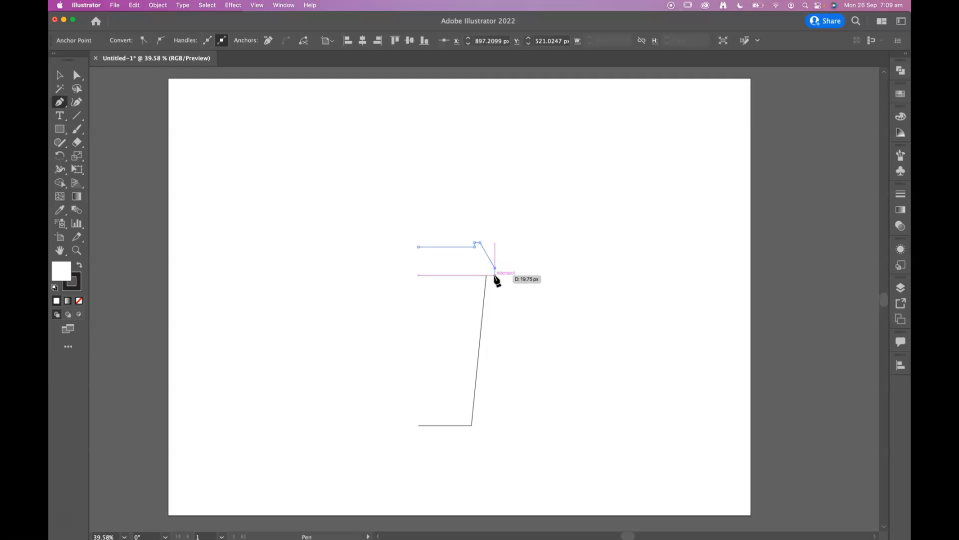
{"action": "left_click", "coordinate": [494, 274]}
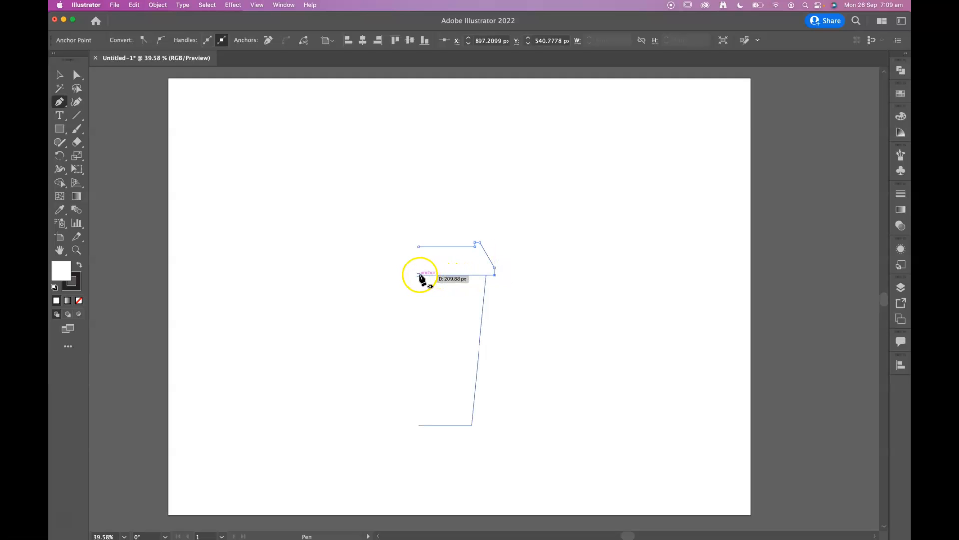
{"action": "left_click", "coordinate": [419, 275]}
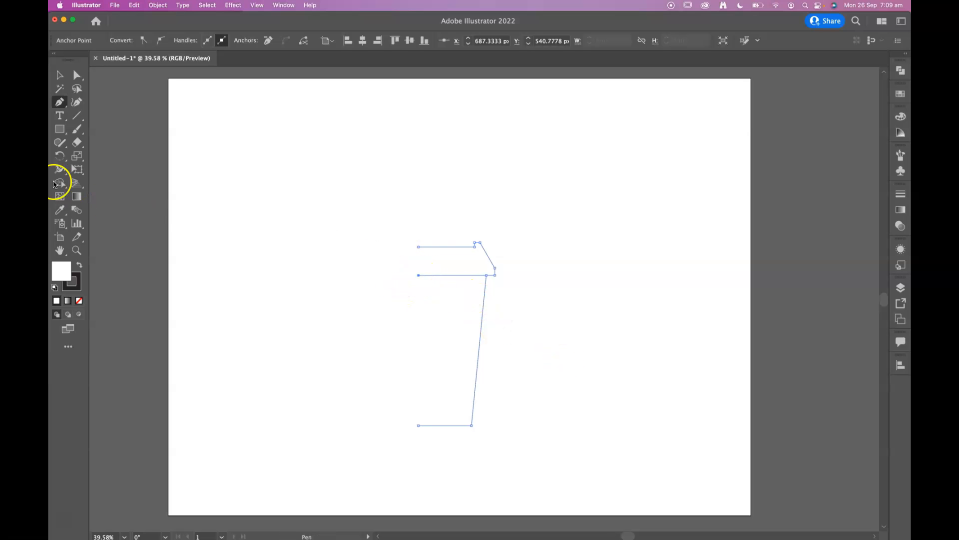
Cut the joined path with the Scissors tool at the point shared by lid and cup, and check that each part selects separately
{"action": "left_click_drag", "start_coordinate": [77, 143], "coordinate": [105, 151]}
{"action": "left_click", "coordinate": [419, 275]}
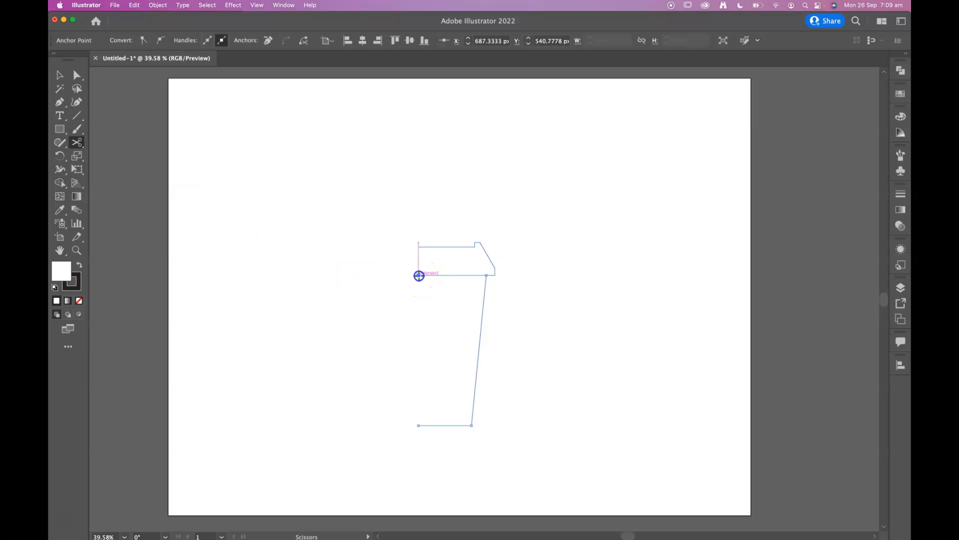
{"action": "left_click", "coordinate": [59, 74]}
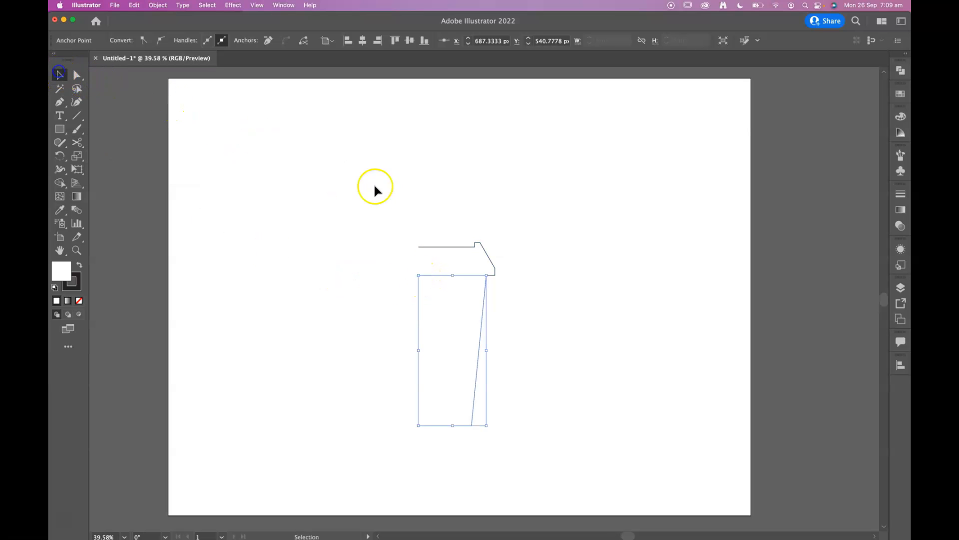
{"action": "left_click", "coordinate": [456, 246]}
{"action": "left_click", "coordinate": [455, 353]}
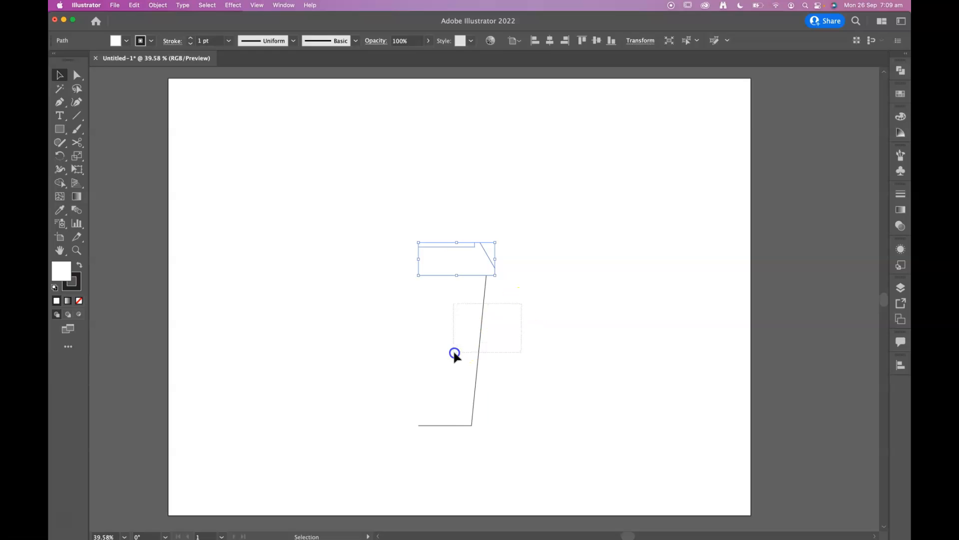
{"action": "left_click", "coordinate": [538, 236]}
{"action": "left_click", "coordinate": [463, 262]}
{"action": "left_click_drag", "start_coordinate": [535, 434], "coordinate": [422, 402]}
{"action": "left_click", "coordinate": [591, 287]}
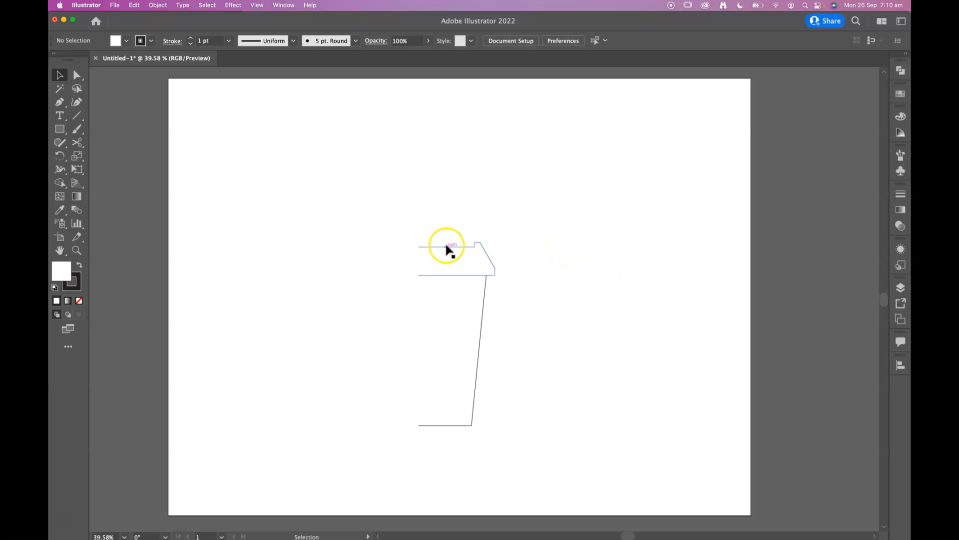
Select both the lid and cup profiles and set their stroke to none
{"action": "left_click", "coordinate": [473, 247]}
{"action": "left_click_drag", "start_coordinate": [440, 235], "coordinate": [453, 330]}
{"action": "left_click", "coordinate": [72, 281]}
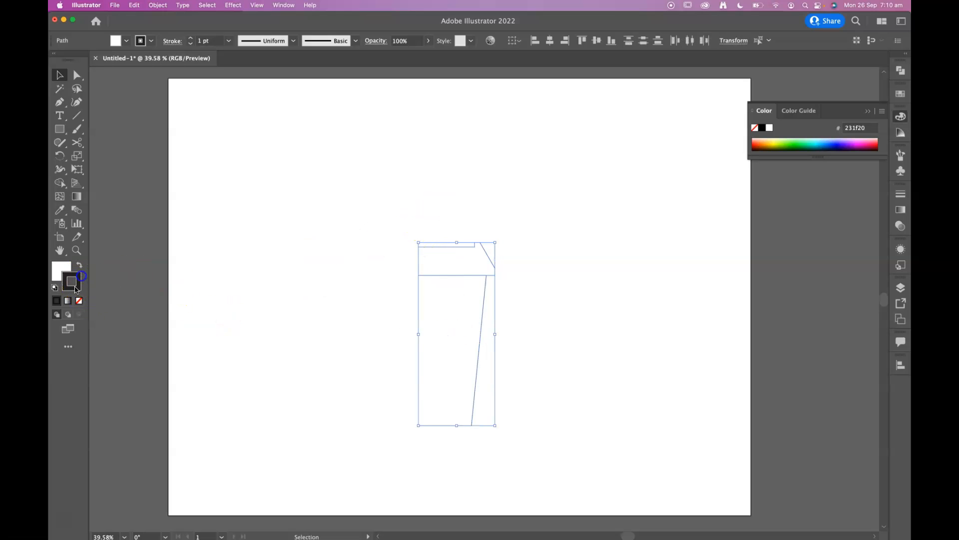
{"action": "left_click", "coordinate": [82, 301]}
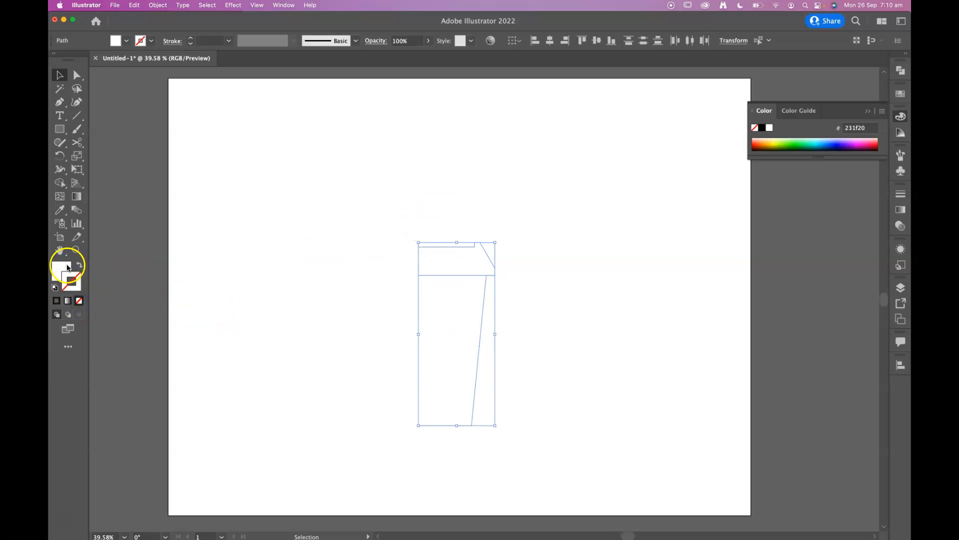
Fill the cup body profile with light grey e5e5e5
{"action": "left_click", "coordinate": [497, 307]}
{"action": "left_click", "coordinate": [446, 329]}
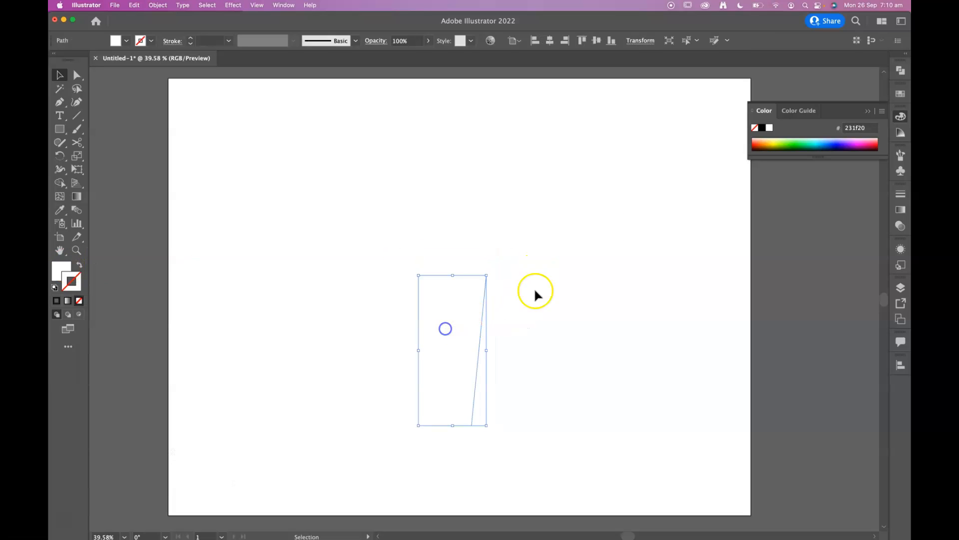
{"action": "double_click", "coordinate": [61, 270]}
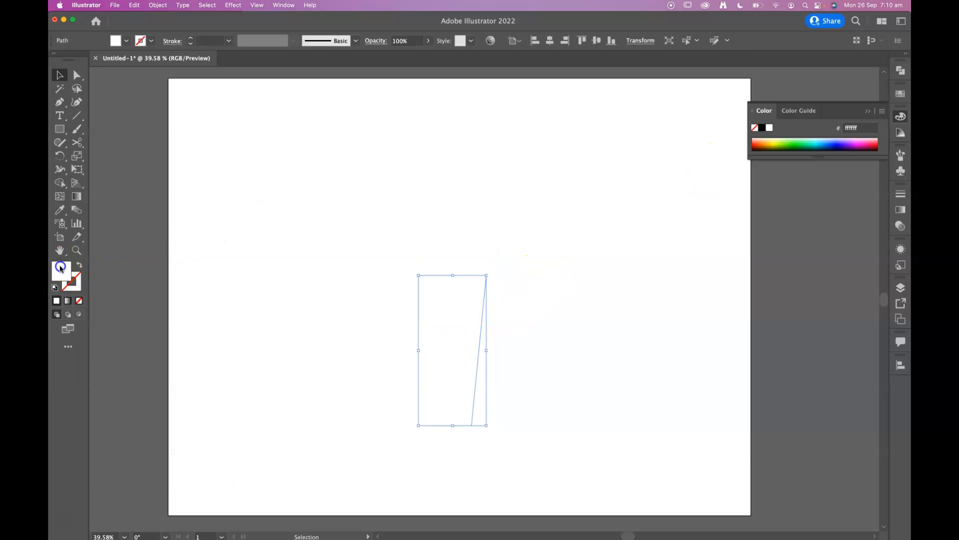
{"action": "left_click_drag", "start_coordinate": [479, 265], "coordinate": [457, 273]}
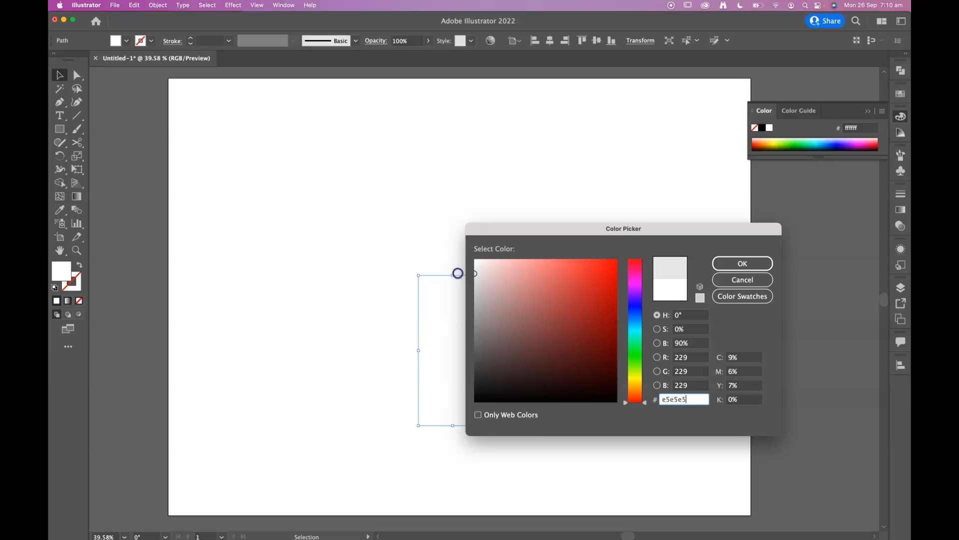
{"action": "left_click", "coordinate": [727, 261]}
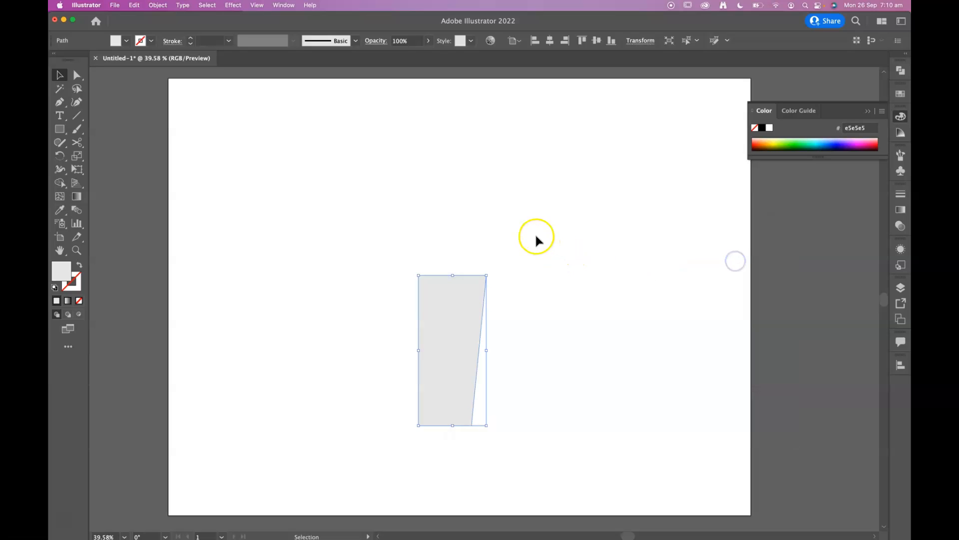
Fill the lid profile with dark grey 212121
{"action": "left_click_drag", "start_coordinate": [397, 263], "coordinate": [391, 266]}
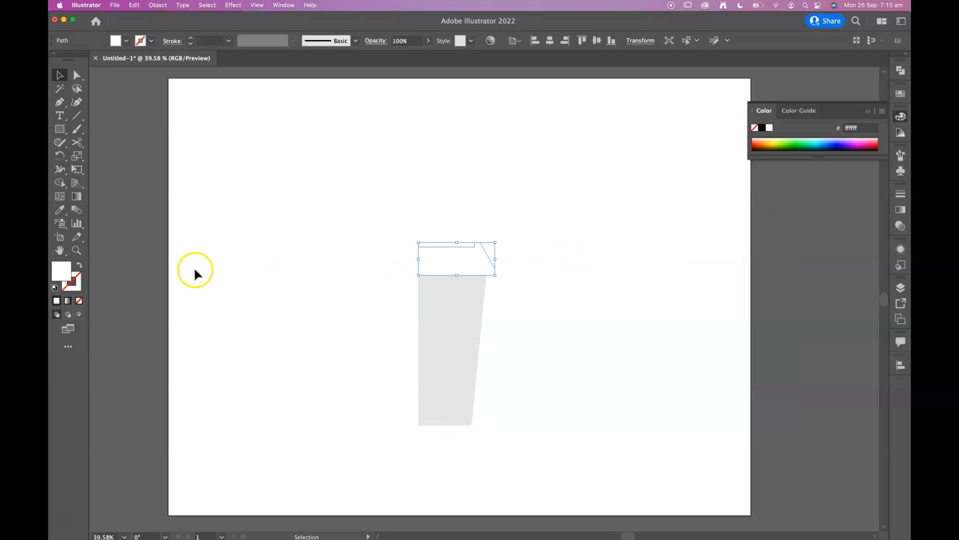
{"action": "left_click", "coordinate": [68, 270]}
{"action": "double_click", "coordinate": [68, 270]}
{"action": "type", "text": "212121"}
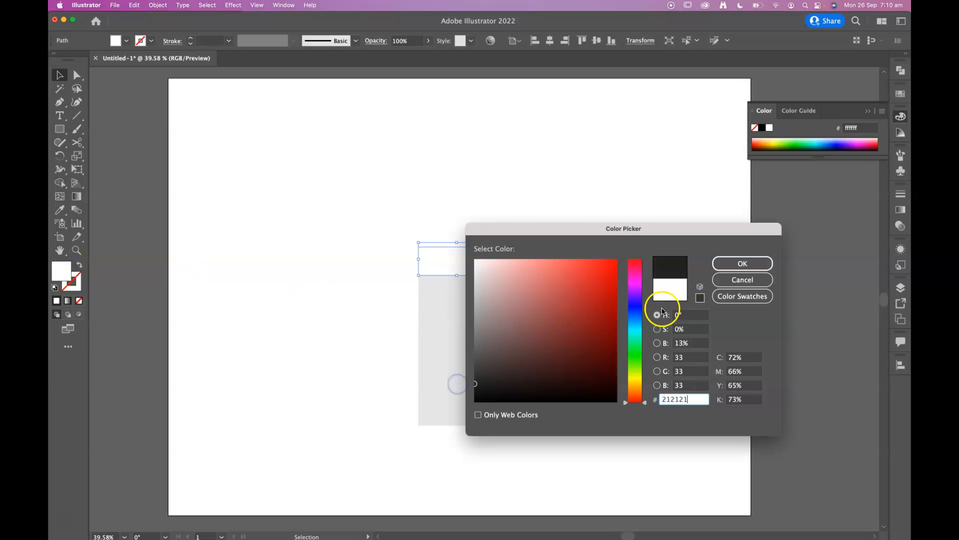
{"action": "left_click", "coordinate": [742, 264]}
{"action": "left_click", "coordinate": [590, 264]}
Lighten the cup body profile's fill to ededed
{"action": "left_click", "coordinate": [472, 315]}
{"action": "double_click", "coordinate": [64, 273]}
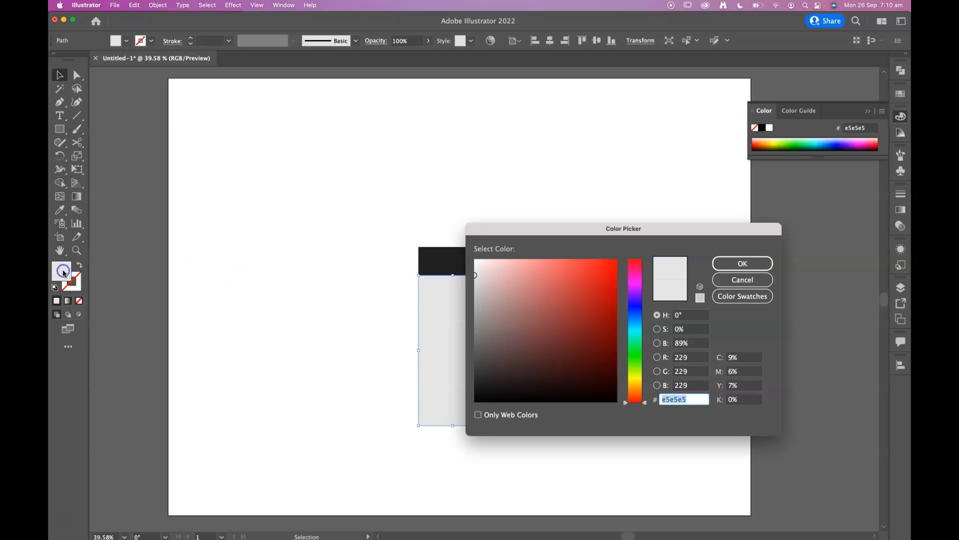
{"action": "left_click", "coordinate": [473, 268]}
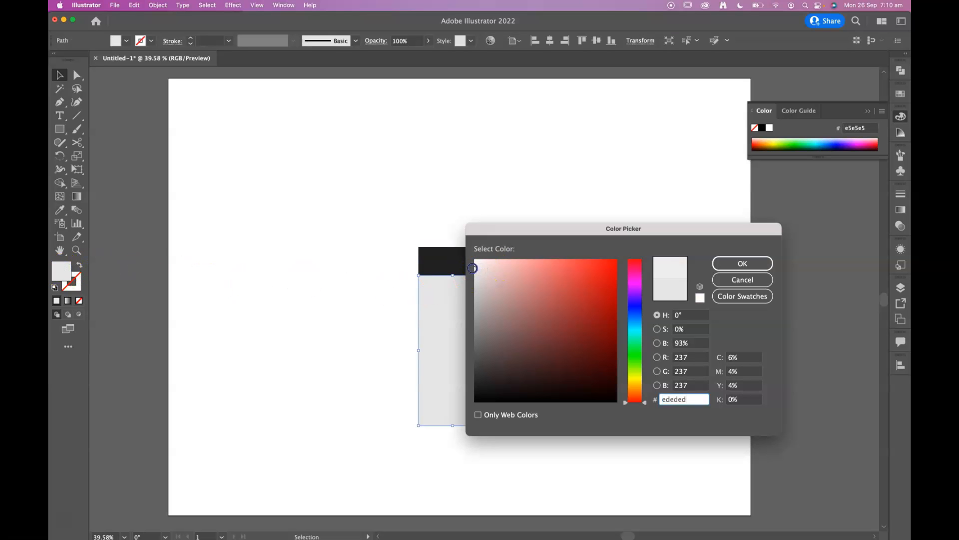
{"action": "left_click", "coordinate": [742, 263]}
{"action": "left_click", "coordinate": [679, 229]}
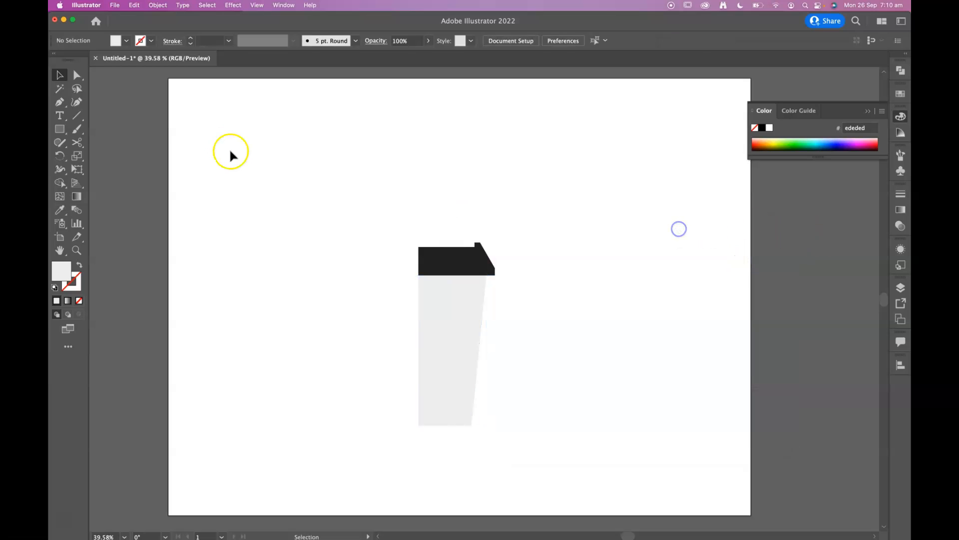
Create a background rectangle covering the whole artboard, filled with orange c67b44 and placed behind the cup and lid
{"action": "left_click", "coordinate": [60, 129]}
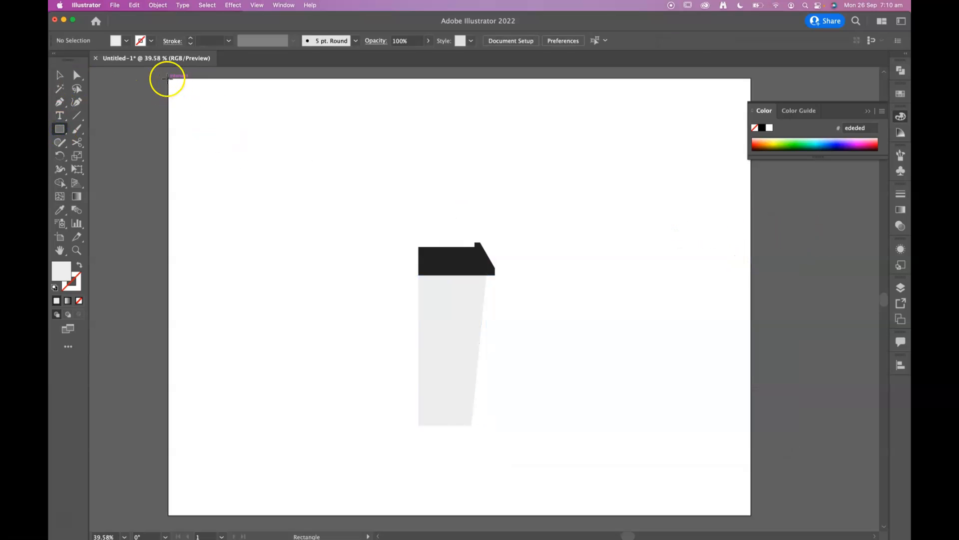
{"action": "left_click_drag", "start_coordinate": [168, 78], "coordinate": [751, 515]}
{"action": "double_click", "coordinate": [58, 274]}
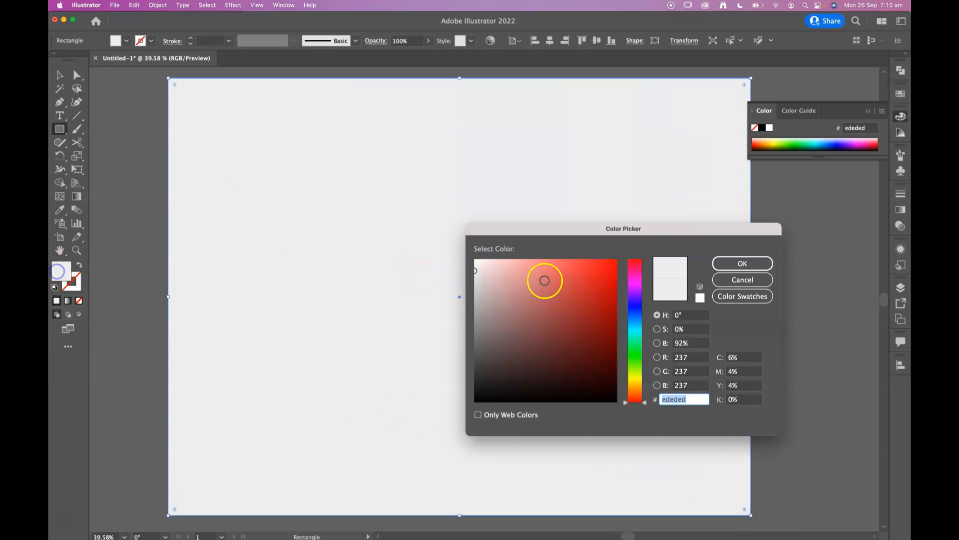
{"action": "left_click_drag", "start_coordinate": [637, 394], "coordinate": [636, 394]}
{"action": "mouse_move", "coordinate": [518, 321]}
{"action": "left_mouse_down"}
{"action": "mouse_move", "coordinate": [521, 302]}
{"action": "mouse_move", "coordinate": [506, 319]}
{"action": "left_mouse_up"}
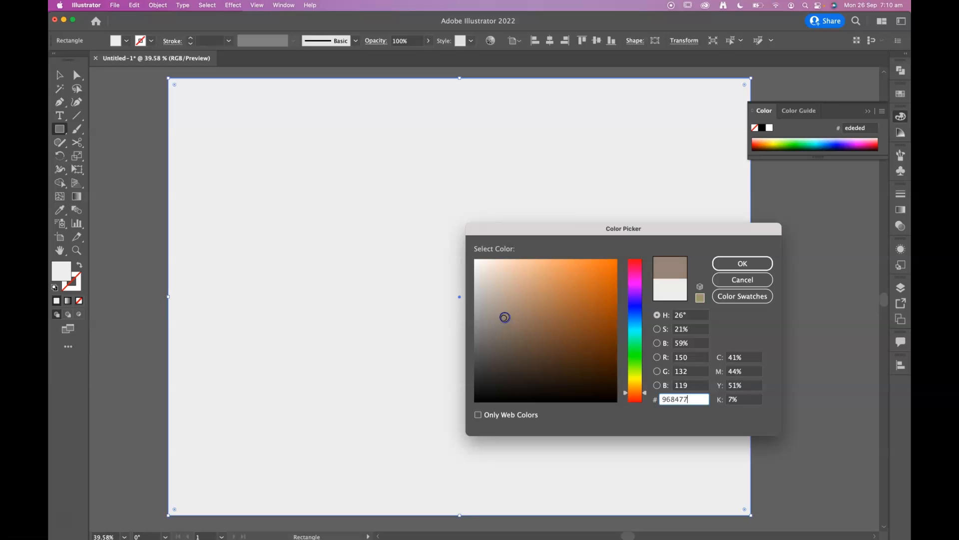
{"action": "left_click", "coordinate": [547, 300]}
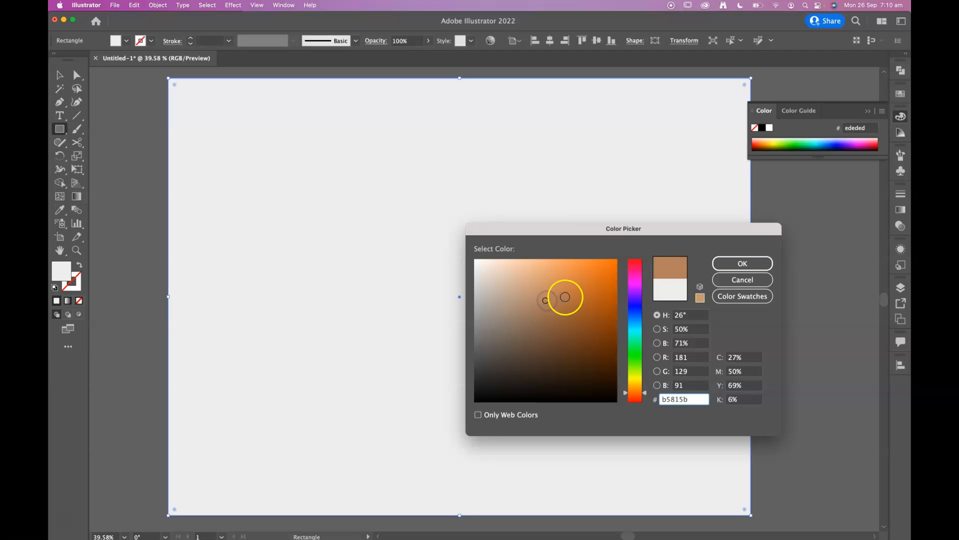
{"action": "left_click", "coordinate": [561, 306]}
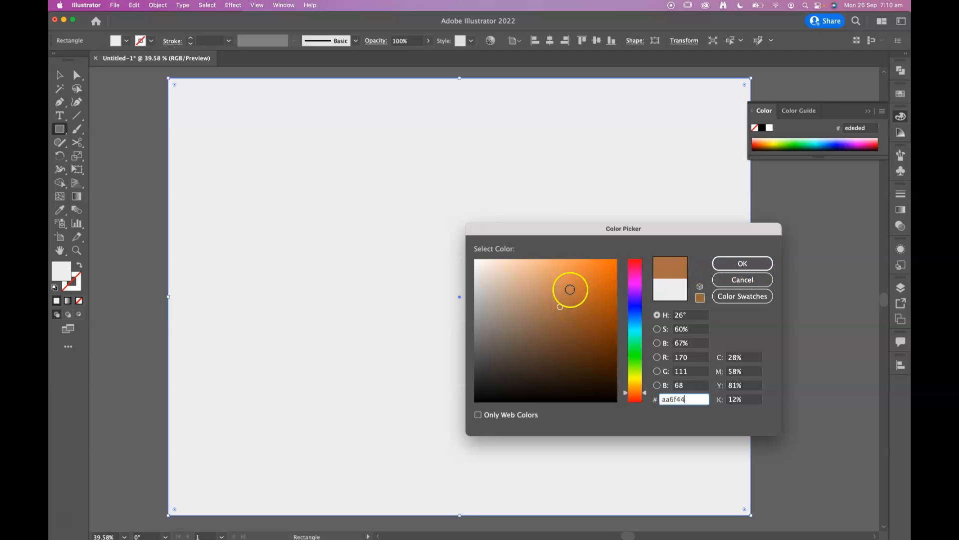
{"action": "left_click", "coordinate": [570, 290]}
{"action": "left_click", "coordinate": [740, 264]}
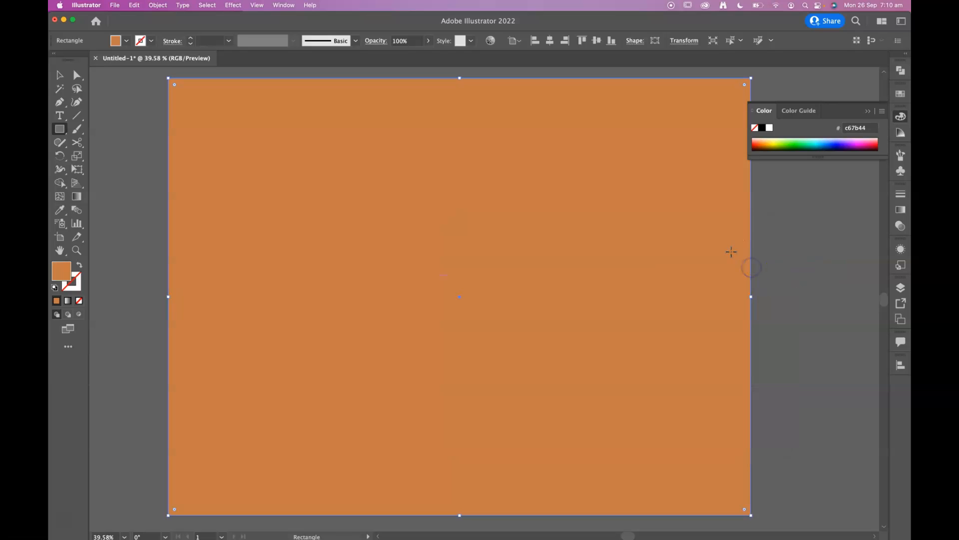
{"action": "key", "text": "super+shift+bracketleft"}
Enlarge the lid and cup profiles together to roughly one and a half times their size, near the artboard's middle
{"action": "left_click", "coordinate": [60, 75]}
{"action": "left_click", "coordinate": [440, 255]}
{"action": "left_click", "coordinate": [446, 325], "text": "shift"}
{"action": "left_click_drag", "start_coordinate": [495, 243], "coordinate": [499, 262]}
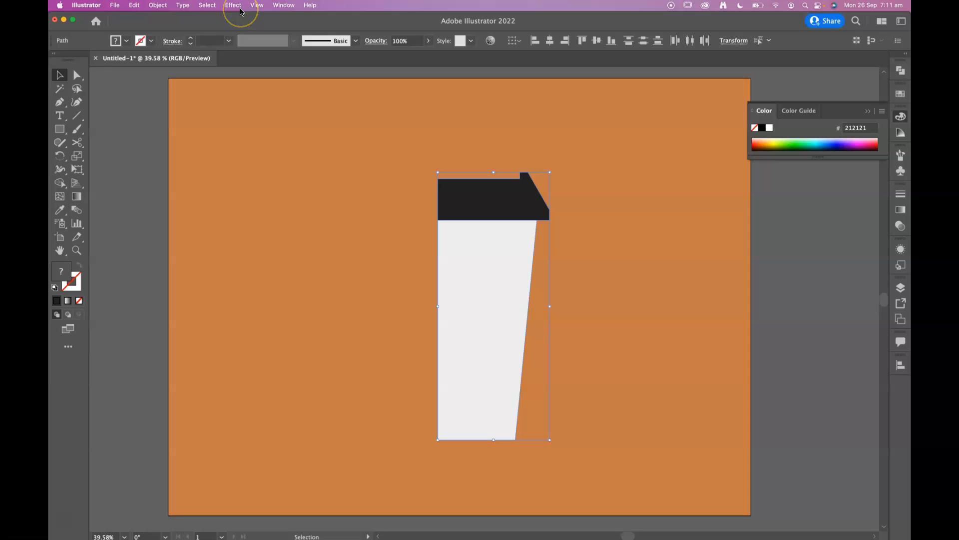
{"action": "left_click", "coordinate": [111, 115]}
Shorten the cup body profile by raising its bottom edge slightly
{"action": "left_click", "coordinate": [458, 296]}
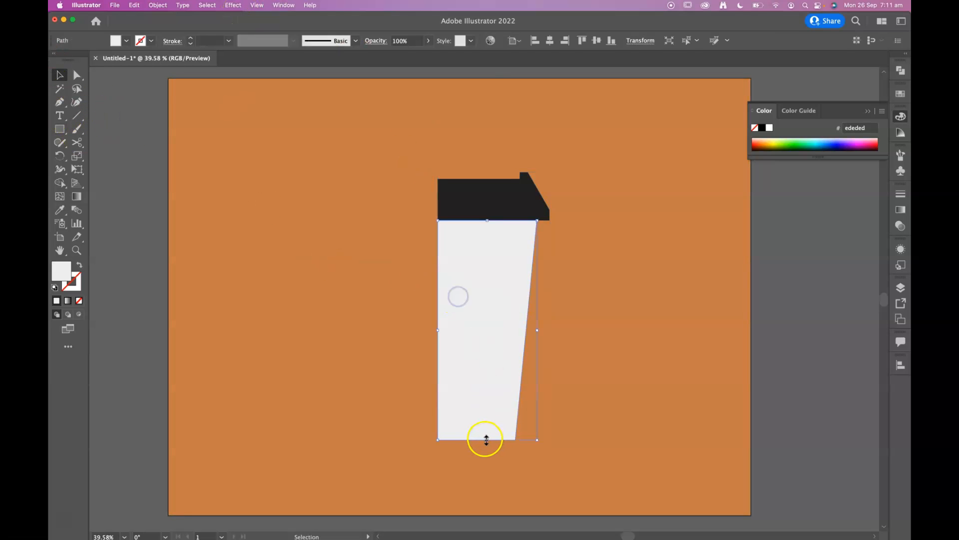
{"action": "left_click_drag", "start_coordinate": [487, 440], "coordinate": [487, 415]}
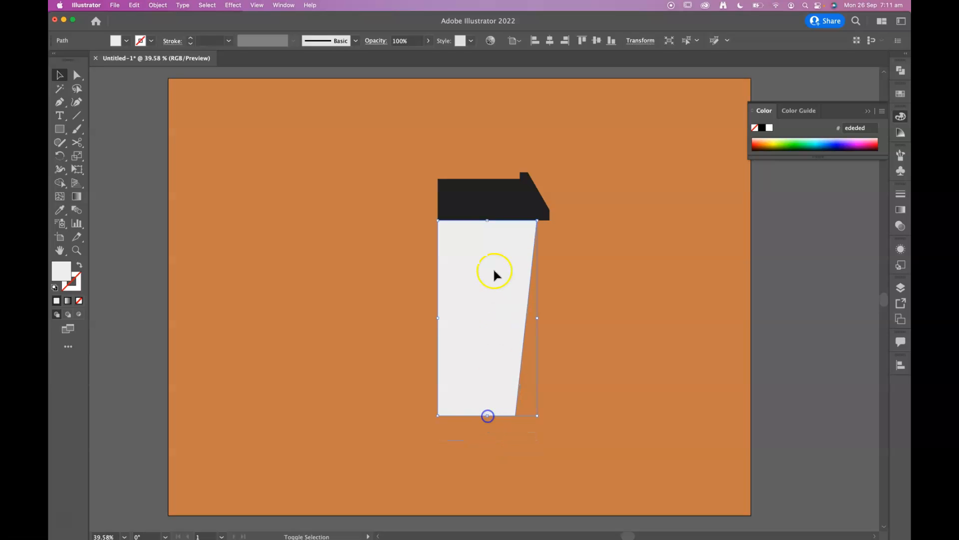
Try a 3D Revolve effect on the ungrouped lid and cup profiles
{"action": "left_click", "coordinate": [497, 212], "text": "shift"}
{"action": "left_click", "coordinate": [233, 5]}
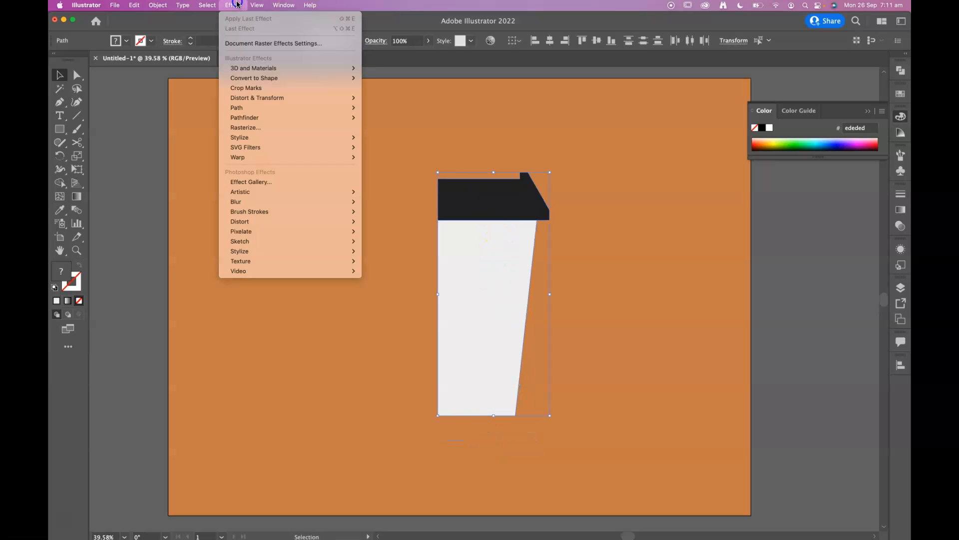
{"action": "mouse_move", "coordinate": [244, 70]}
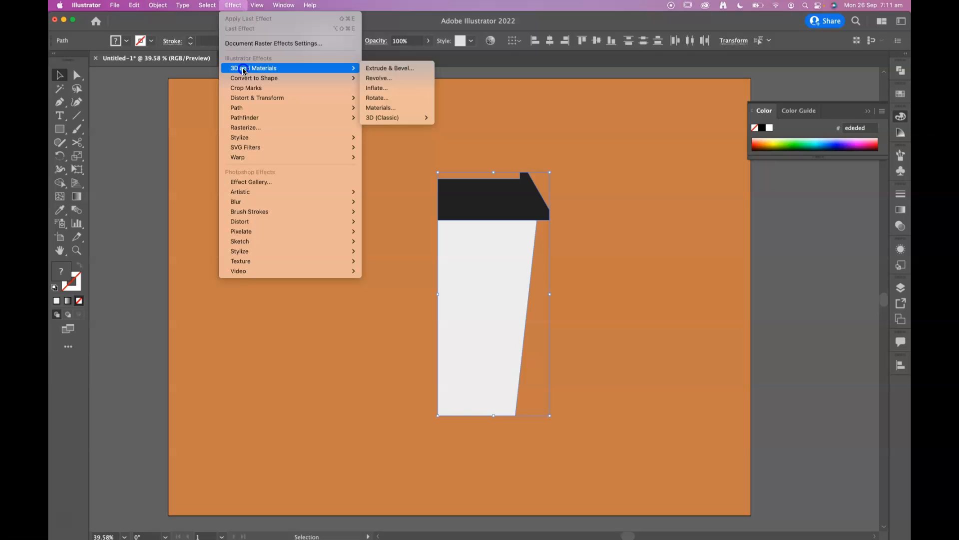
{"action": "left_click", "coordinate": [408, 69]}
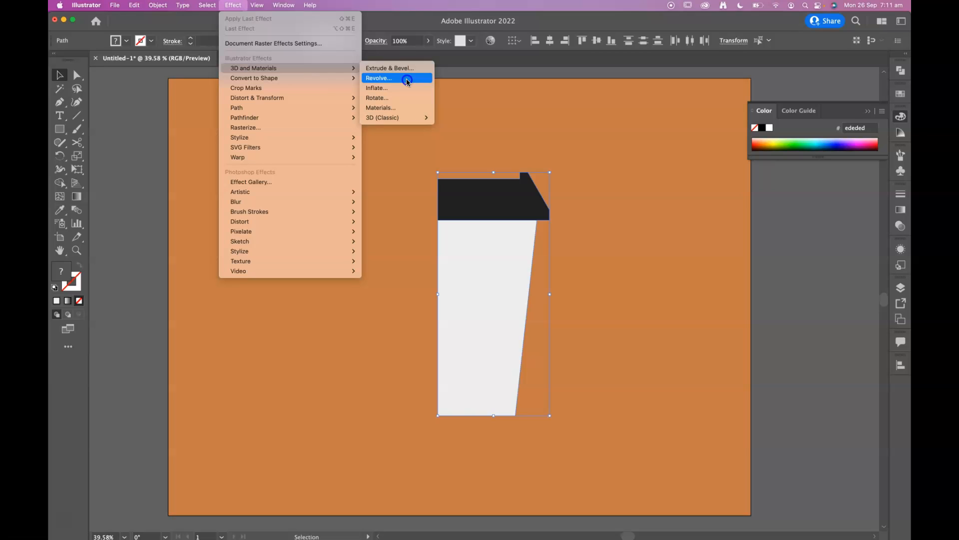
{"action": "left_click", "coordinate": [407, 79]}
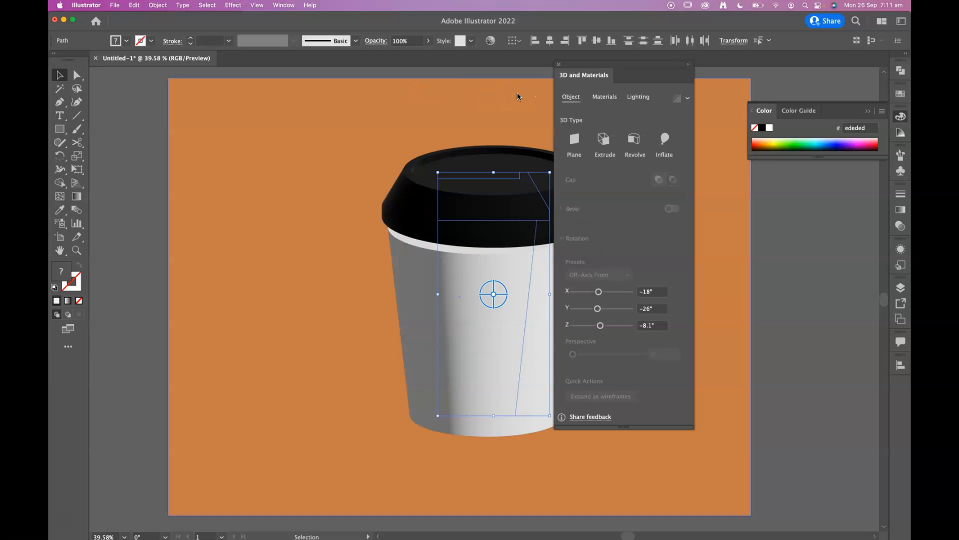
{"action": "left_click_drag", "start_coordinate": [607, 65], "coordinate": [736, 81]}
{"action": "key", "text": "a"}
{"action": "key", "text": "super+z"}
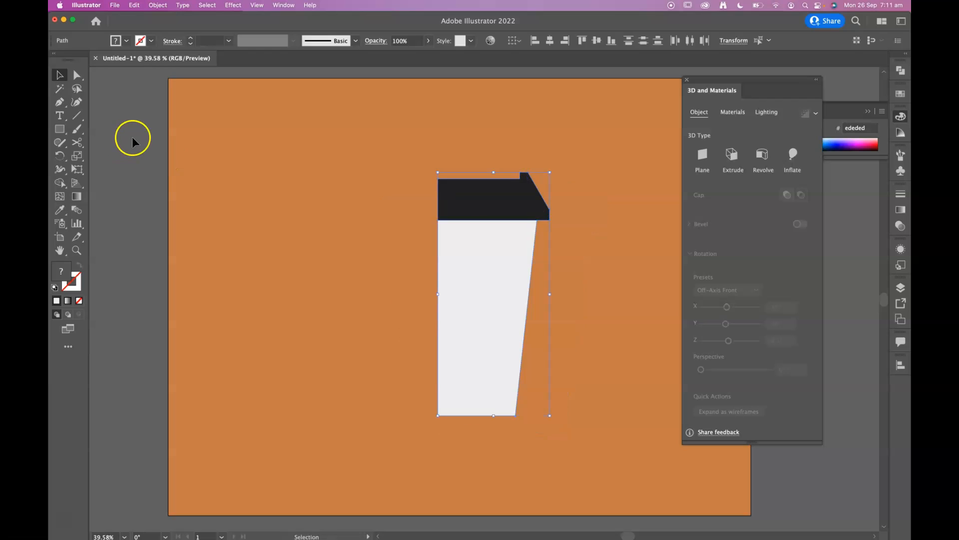
Group the lid and cup body profiles
{"action": "left_click", "coordinate": [133, 138]}
{"action": "key", "text": "v"}
{"action": "left_click", "coordinate": [469, 202]}
{"action": "left_click", "coordinate": [492, 270], "text": "shift"}
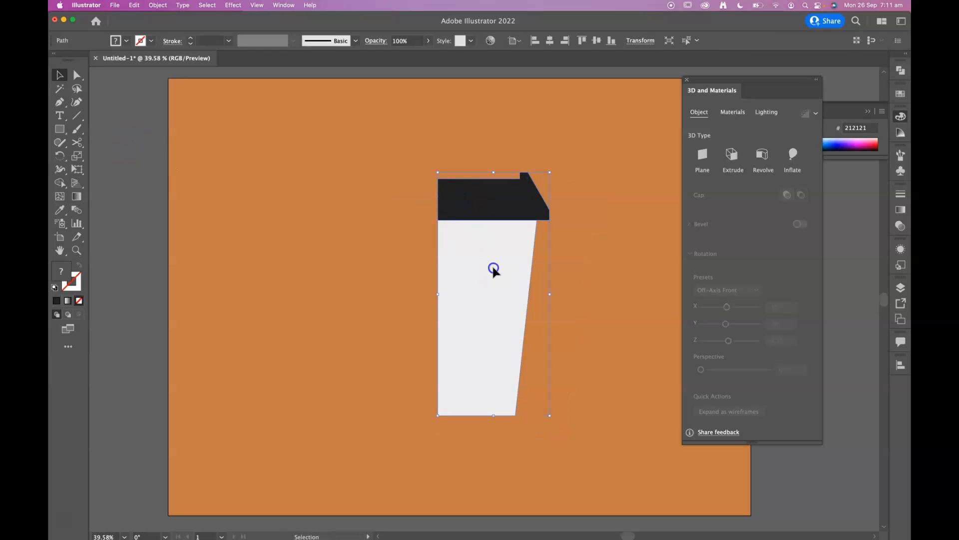
{"action": "right_click", "coordinate": [493, 268]}
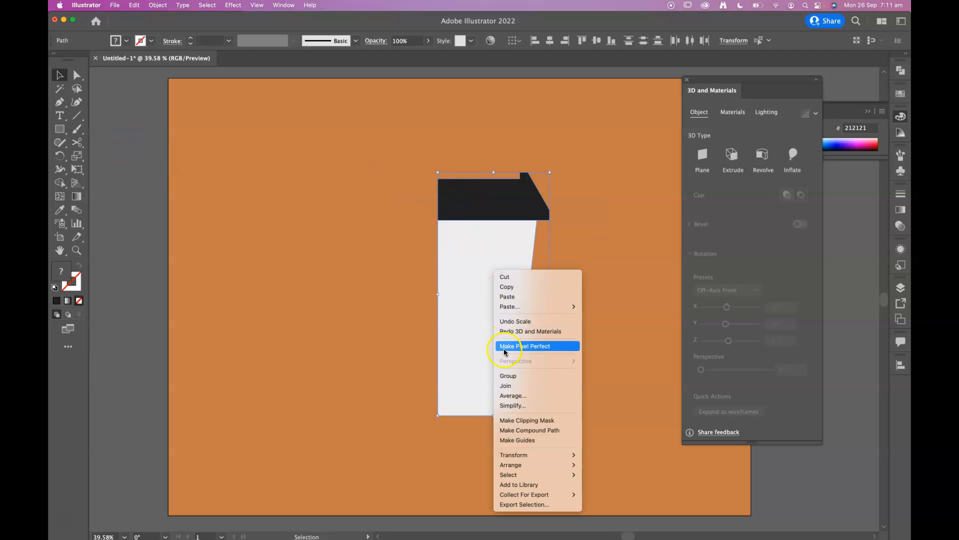
{"action": "left_click", "coordinate": [509, 376]}
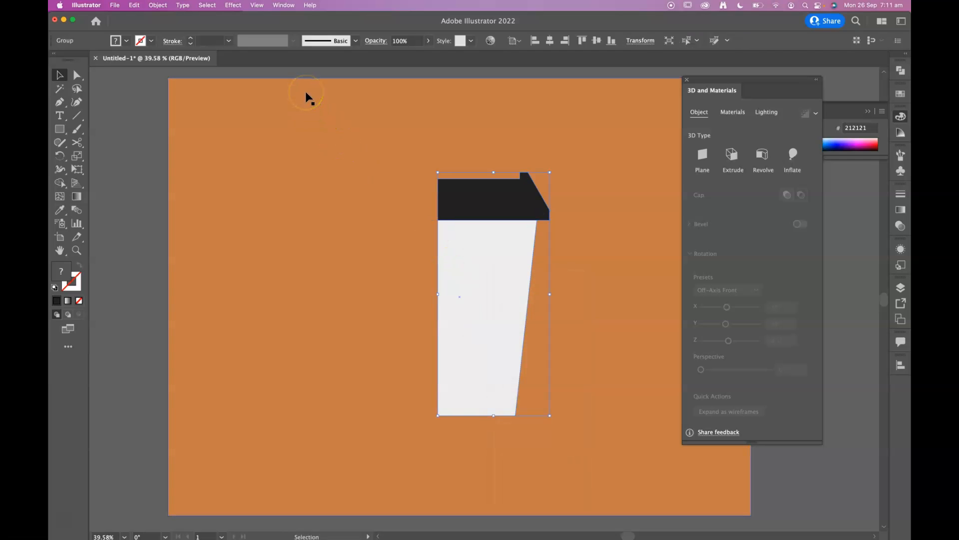
Apply a 3D Revolve effect to the grouped lid and cup profiles
{"action": "left_click_drag", "start_coordinate": [718, 80], "coordinate": [748, 76]}
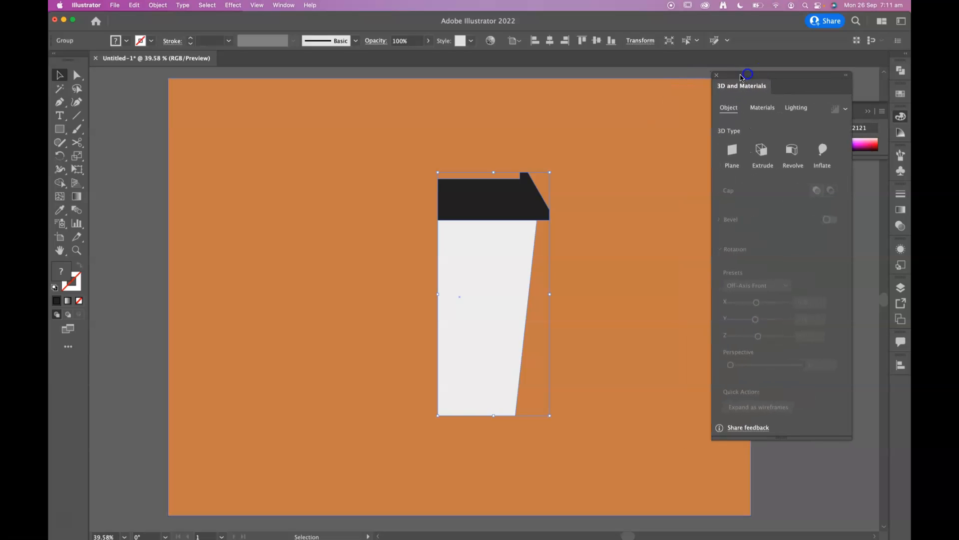
{"action": "left_click", "coordinate": [717, 75]}
{"action": "left_click", "coordinate": [158, 5]}
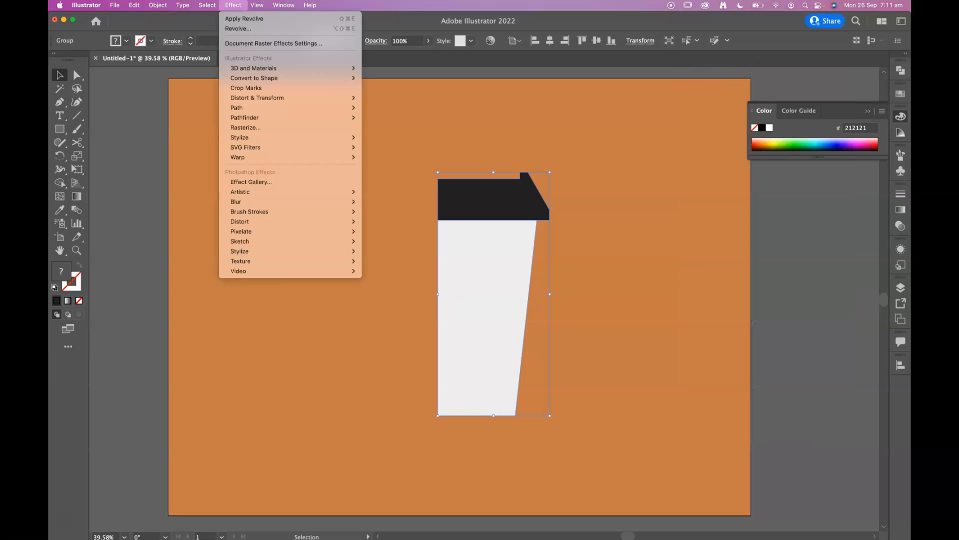
{"action": "mouse_move", "coordinate": [207, 5]}
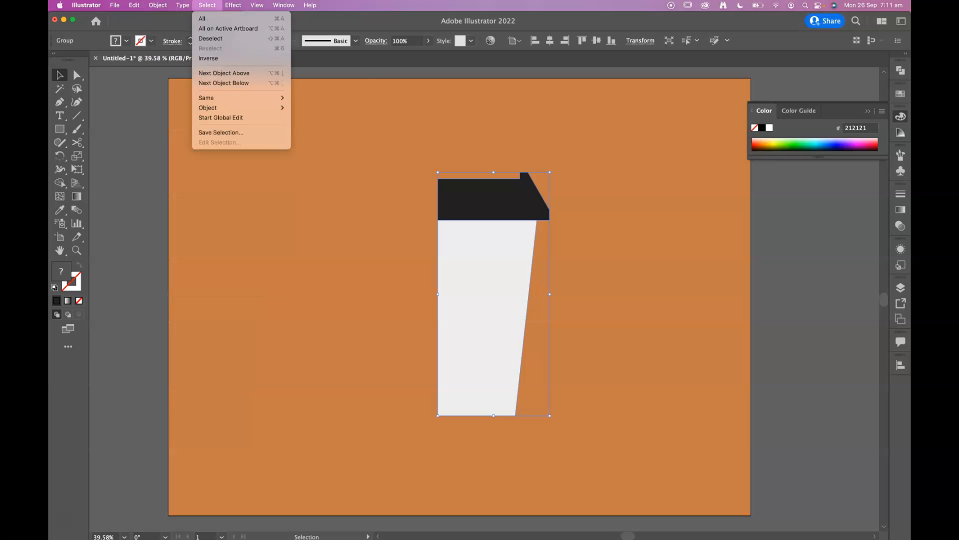
{"action": "mouse_move", "coordinate": [302, 68]}
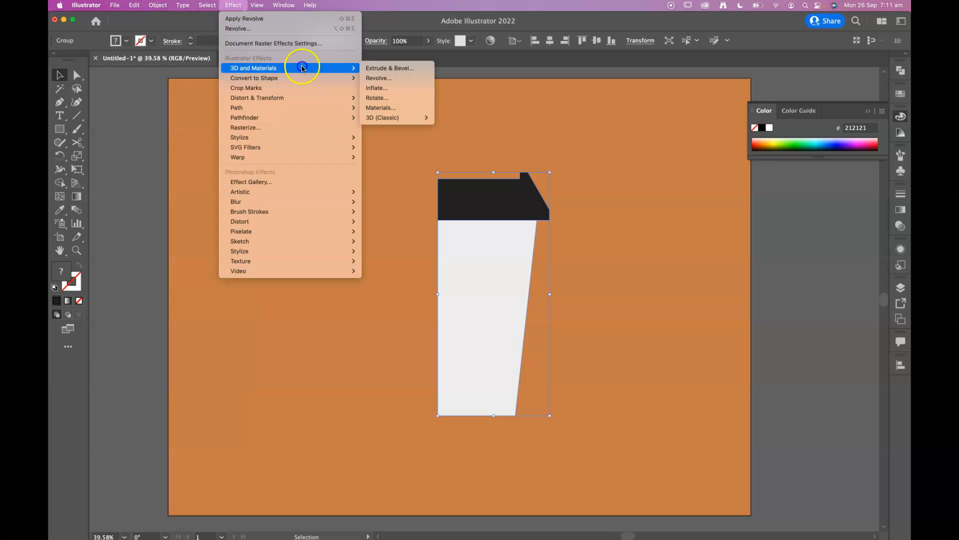
{"action": "left_click", "coordinate": [395, 78]}
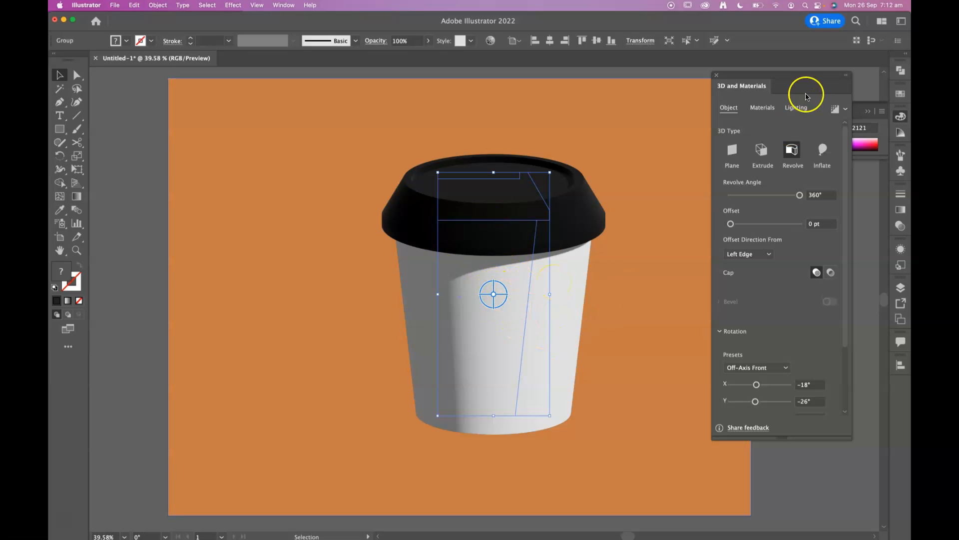
Rotate the 3D cup freeform to a lower, nearly side-on view, at about 174° in X and -158° in Y
{"action": "left_click_drag", "start_coordinate": [746, 74], "coordinate": [847, 82]}
{"action": "left_click", "coordinate": [901, 116]}
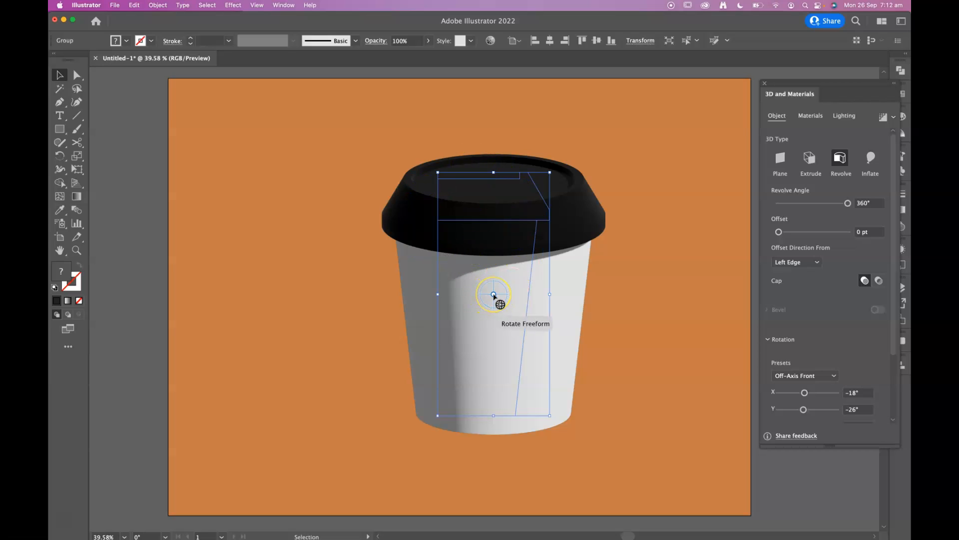
{"action": "mouse_move", "coordinate": [494, 296]}
{"action": "left_mouse_down"}
{"action": "mouse_move", "coordinate": [499, 281]}
{"action": "mouse_move", "coordinate": [508, 291]}
{"action": "mouse_move", "coordinate": [546, 283]}
{"action": "mouse_move", "coordinate": [548, 266]}
{"action": "mouse_move", "coordinate": [537, 261]}
{"action": "mouse_move", "coordinate": [541, 280]}
{"action": "mouse_move", "coordinate": [514, 292]}
{"action": "mouse_move", "coordinate": [529, 297]}
{"action": "mouse_move", "coordinate": [532, 285]}
{"action": "mouse_move", "coordinate": [529, 295]}
{"action": "mouse_move", "coordinate": [493, 293]}
{"action": "left_mouse_up"}
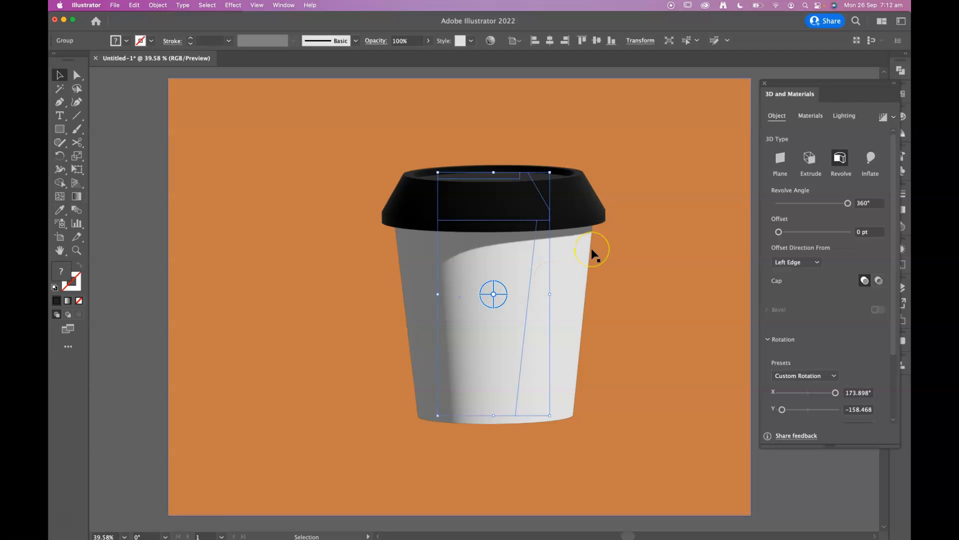
{"action": "left_click", "coordinate": [76, 75]}
{"action": "left_click_drag", "start_coordinate": [619, 460], "coordinate": [526, 451]}
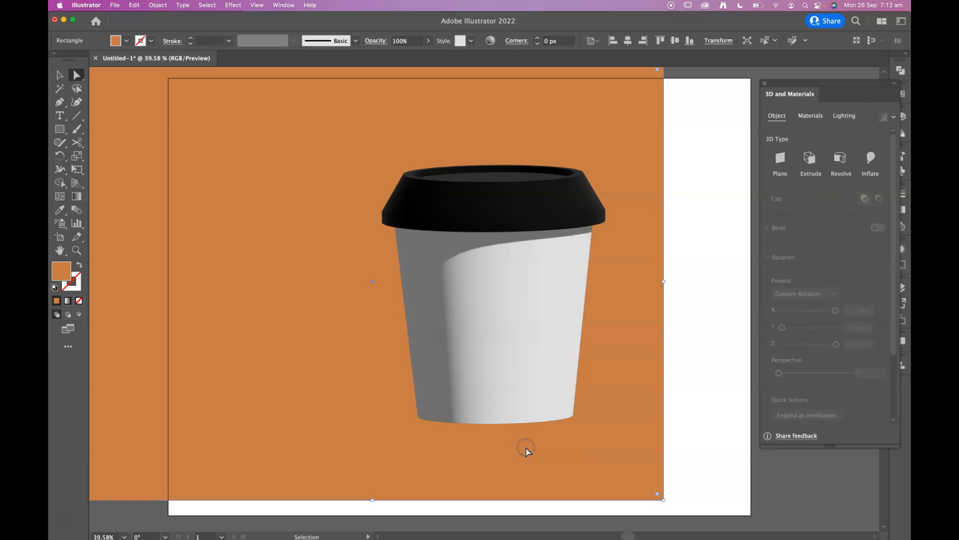
{"action": "key", "text": "super+z"}
Narrow the 3D cup by selecting the outer anchor points of both profiles in Outline view and nudging them inward in preview
{"action": "key", "text": "super+y"}
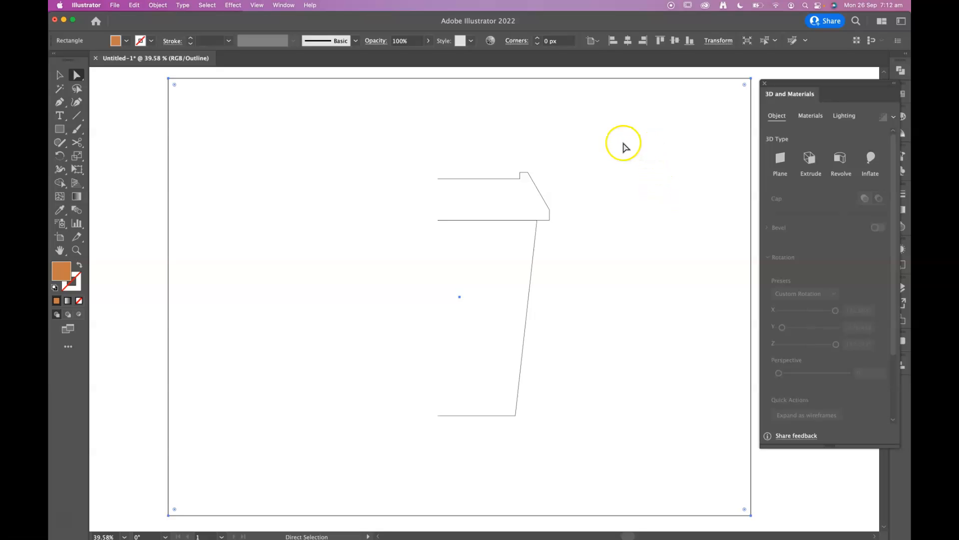
{"action": "key", "text": "super+y"}
{"action": "key", "text": "super+y"}
{"action": "key", "text": "super+y"}
{"action": "key", "text": "super+y"}
{"action": "left_click_drag", "start_coordinate": [595, 148], "coordinate": [493, 457]}
{"action": "key", "text": "super+y"}
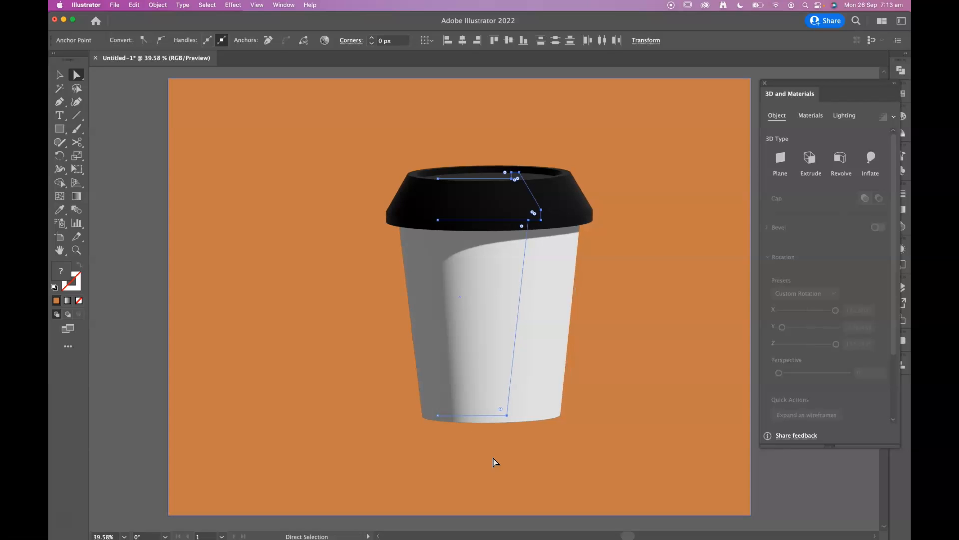
{"action": "key", "text": "Left"}
{"action": "key", "text": "Left"}
{"action": "key", "text": "Left"}
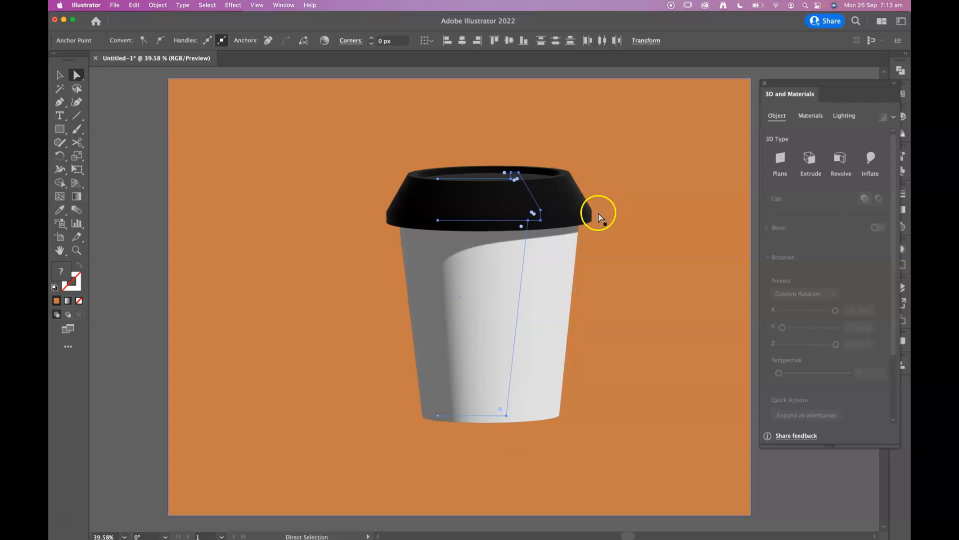
{"action": "key", "text": "Left"}
{"action": "key", "text": "Left"}
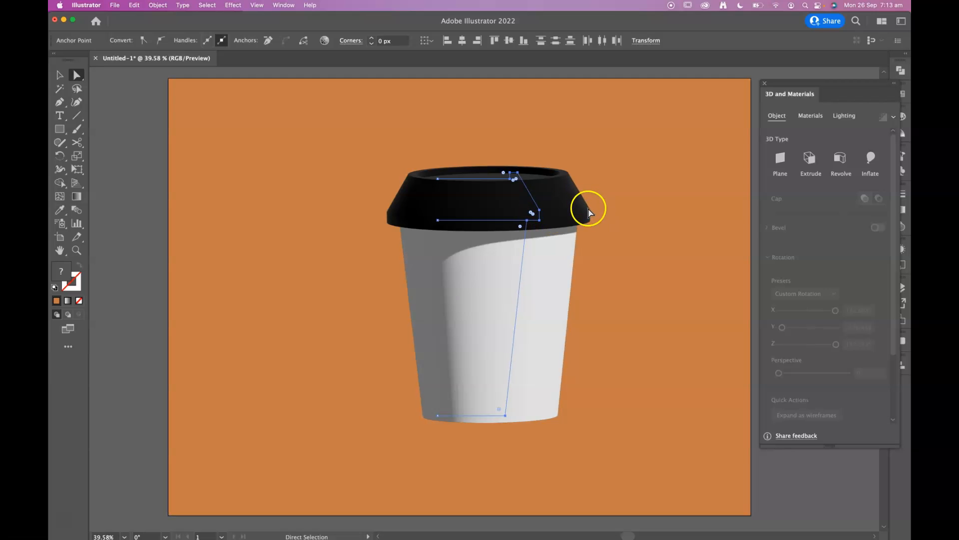
{"action": "key", "text": "Left"}
{"action": "key", "text": "Left"}
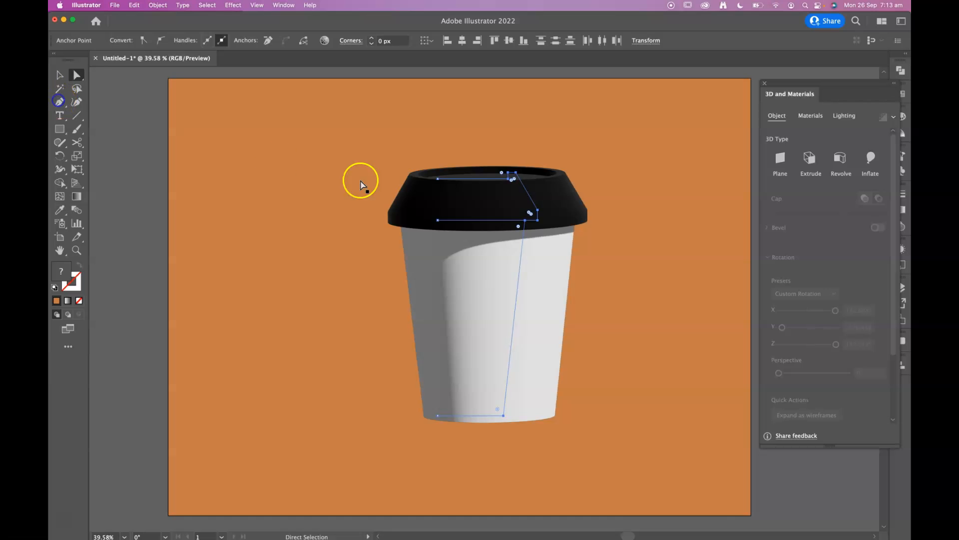
Nudge the selected outer profile points slightly inward and add an anchor point on the lid's slanted edge just above the rim corner
{"action": "key", "text": "Left"}
{"action": "key", "text": "Left"}
{"action": "left_click", "coordinate": [60, 102]}
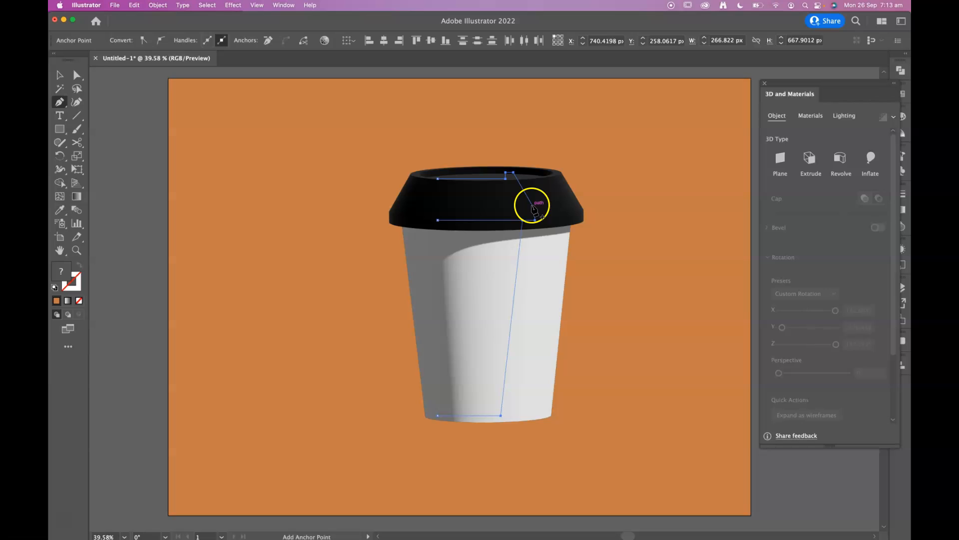
{"action": "left_click", "coordinate": [533, 209]}
{"action": "left_click", "coordinate": [76, 75]}
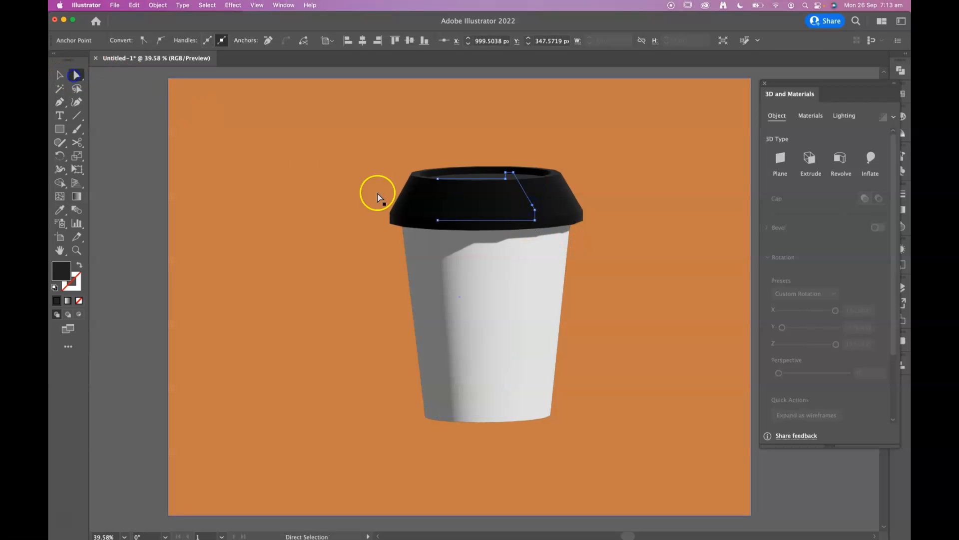
Move the added anchor point inward and slightly down so the lid profile steps out into a distinct rim
{"action": "left_click_drag", "start_coordinate": [532, 206], "coordinate": [530, 207]}
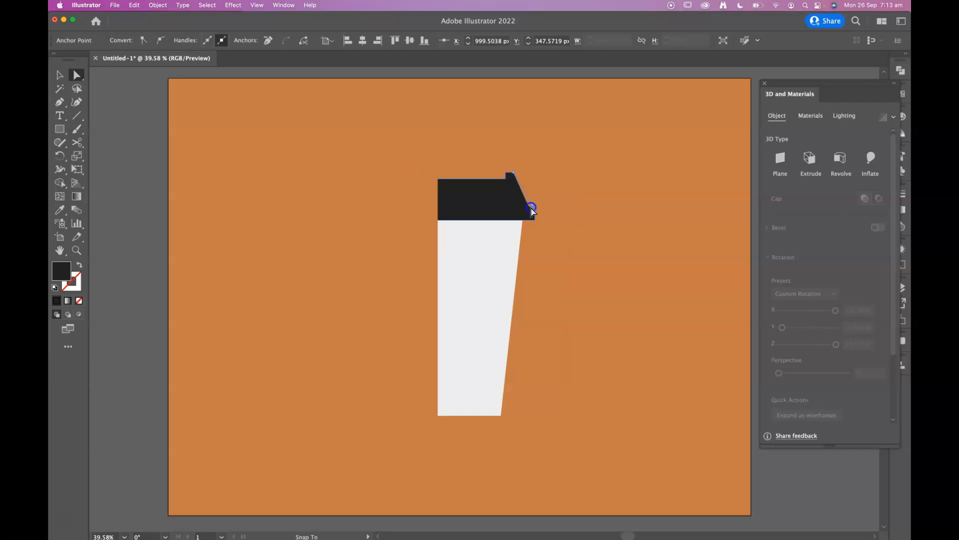
{"action": "left_click_drag", "start_coordinate": [530, 207], "coordinate": [532, 206]}
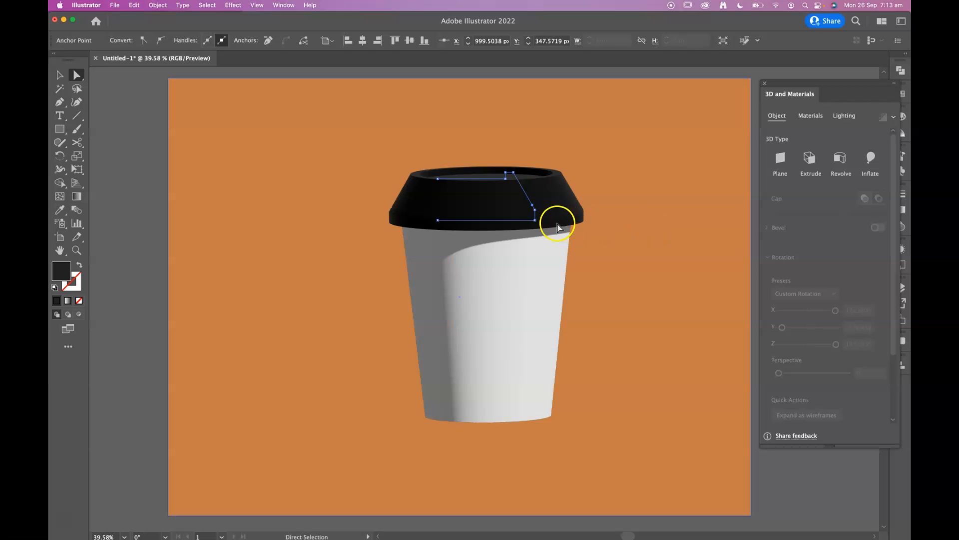
{"action": "left_click", "coordinate": [532, 205]}
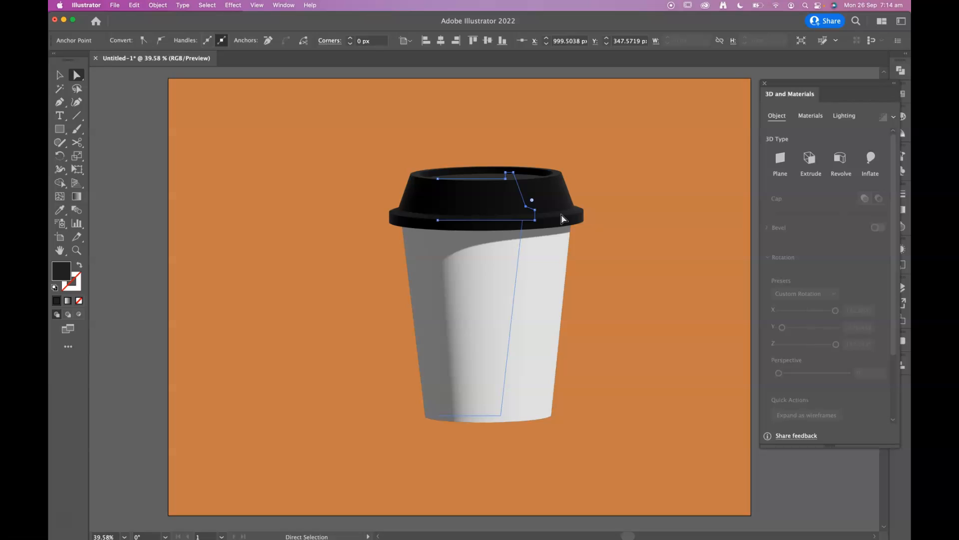
{"action": "key", "text": "Down"}
{"action": "key", "text": "Down"}
{"action": "key", "text": "Down"}
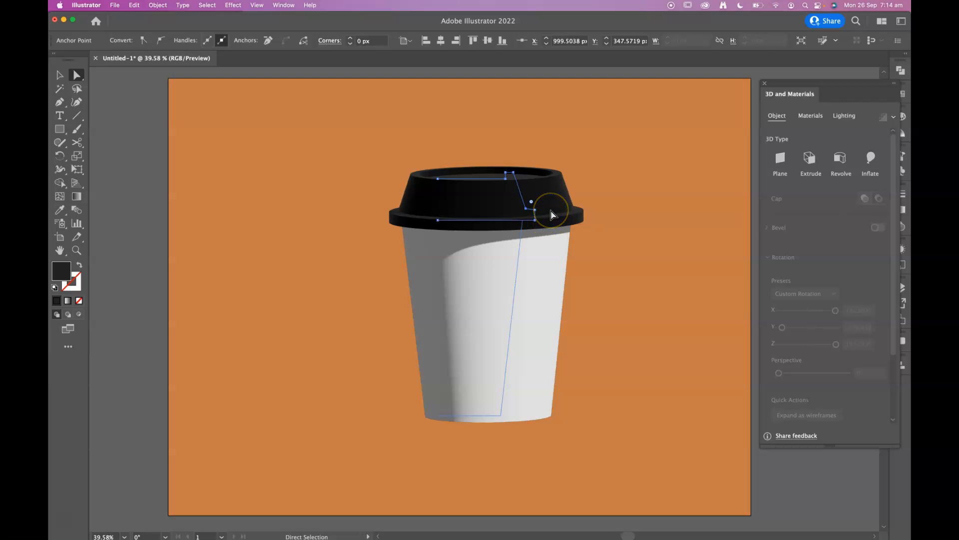
Select the two outer anchor points of the lid rim and nudge them inward to make the rim protrude less
{"action": "left_click", "coordinate": [534, 209]}
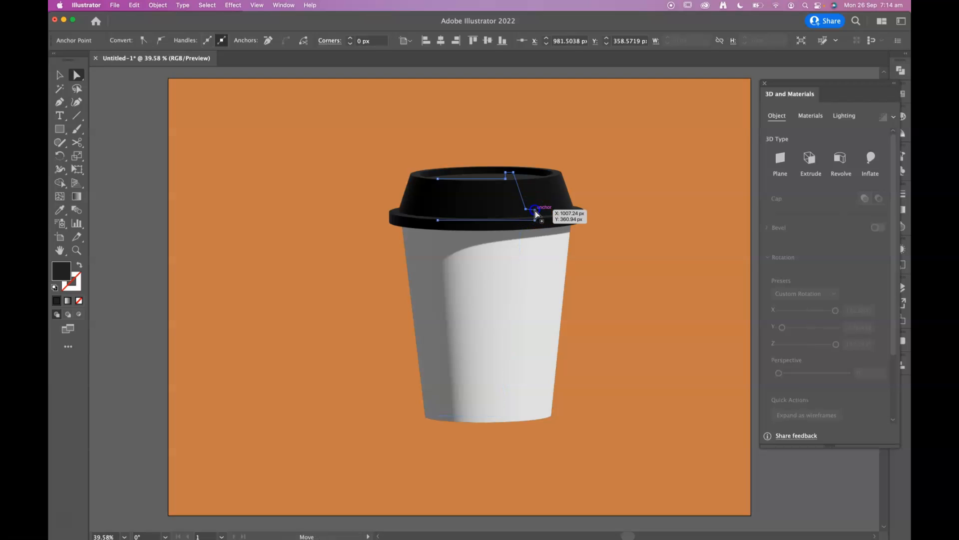
{"action": "left_click", "coordinate": [535, 221], "text": "shift"}
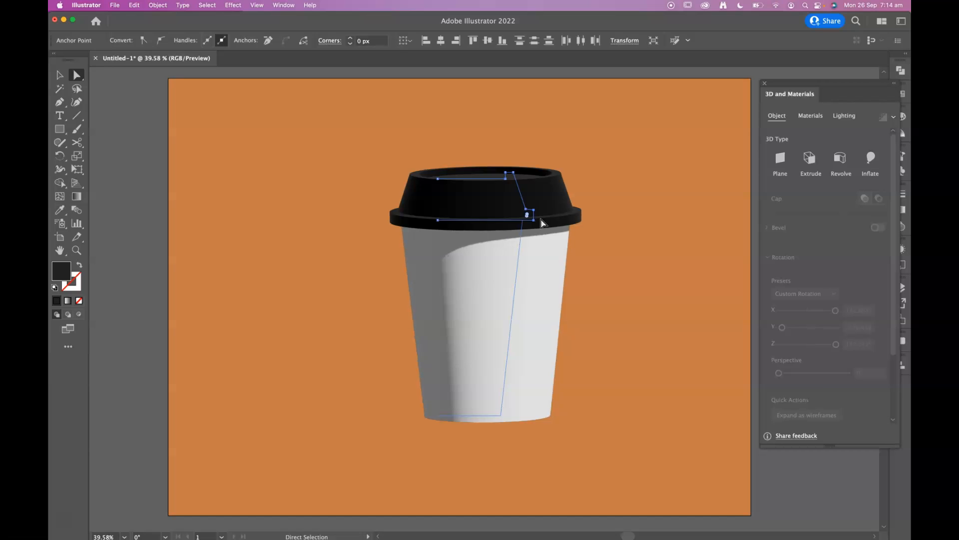
{"action": "key", "text": "Left"}
{"action": "key", "text": "Left"}
{"action": "left_click", "coordinate": [656, 327]}
{"action": "left_click", "coordinate": [667, 429]}
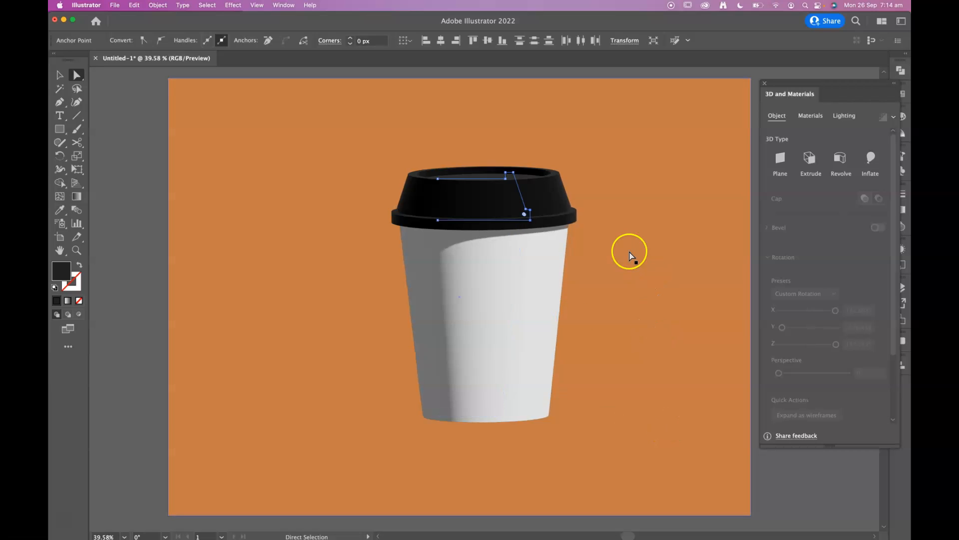
{"action": "left_click", "coordinate": [571, 205]}
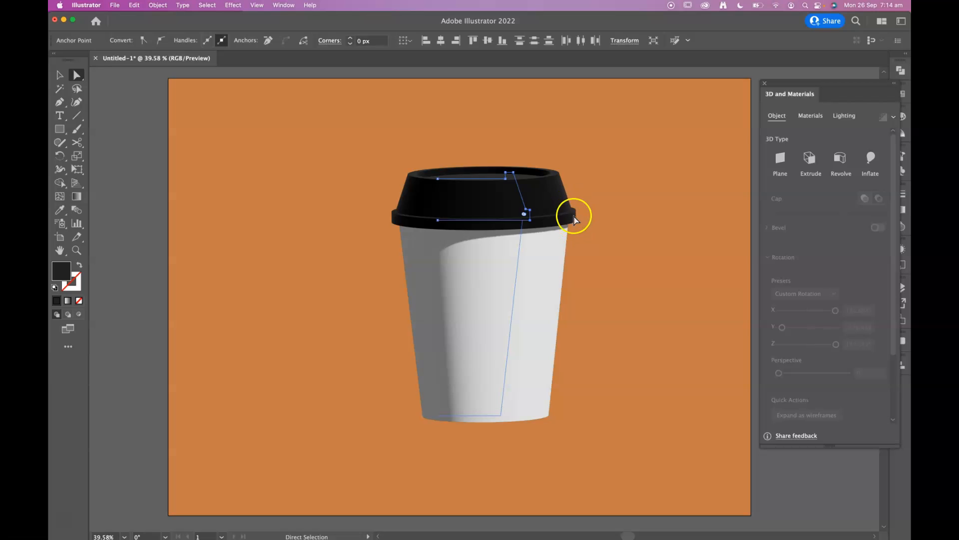
Select the 3D cup group and tilt it slightly freeform to about 172° in X and -160° in Y
{"action": "left_click", "coordinate": [59, 75]}
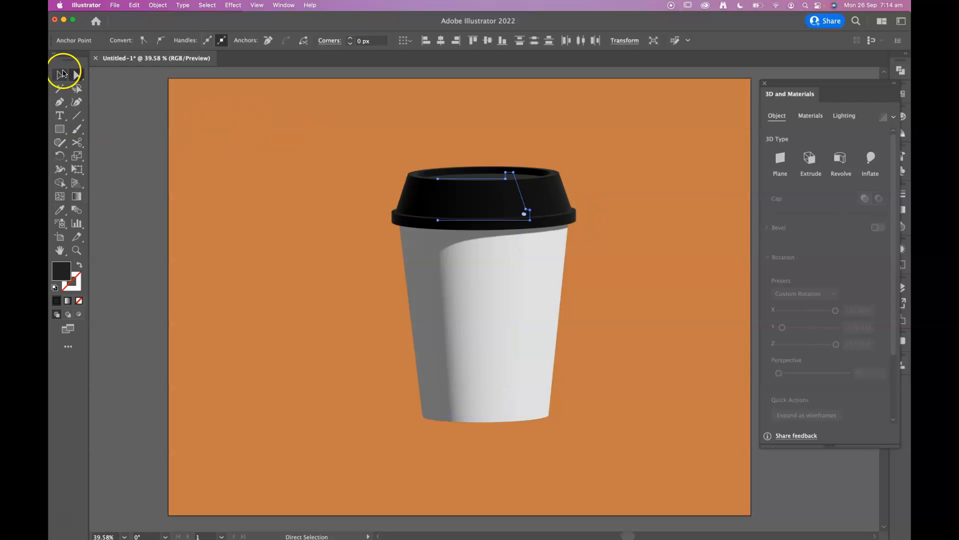
{"action": "left_click", "coordinate": [443, 240]}
{"action": "left_click", "coordinate": [459, 207]}
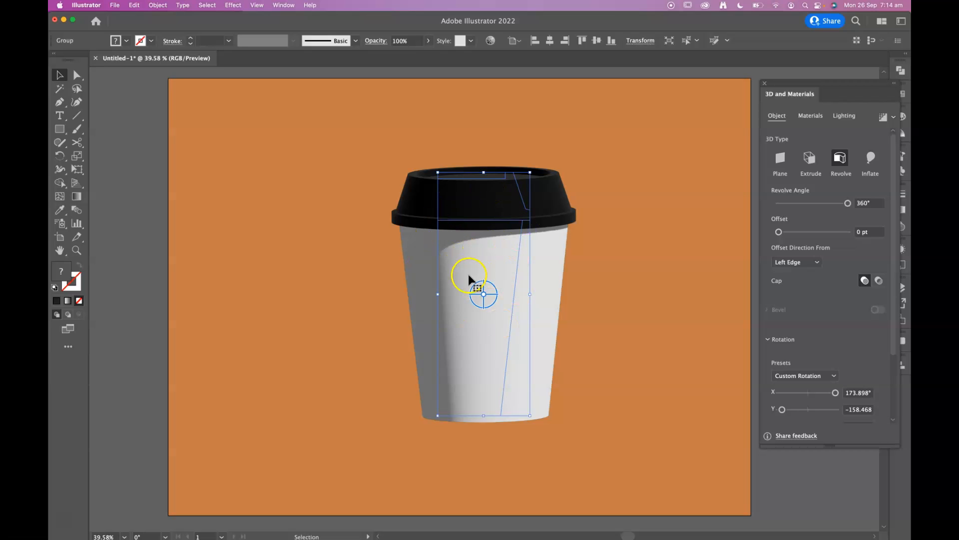
{"action": "left_click_drag", "start_coordinate": [479, 297], "coordinate": [483, 296]}
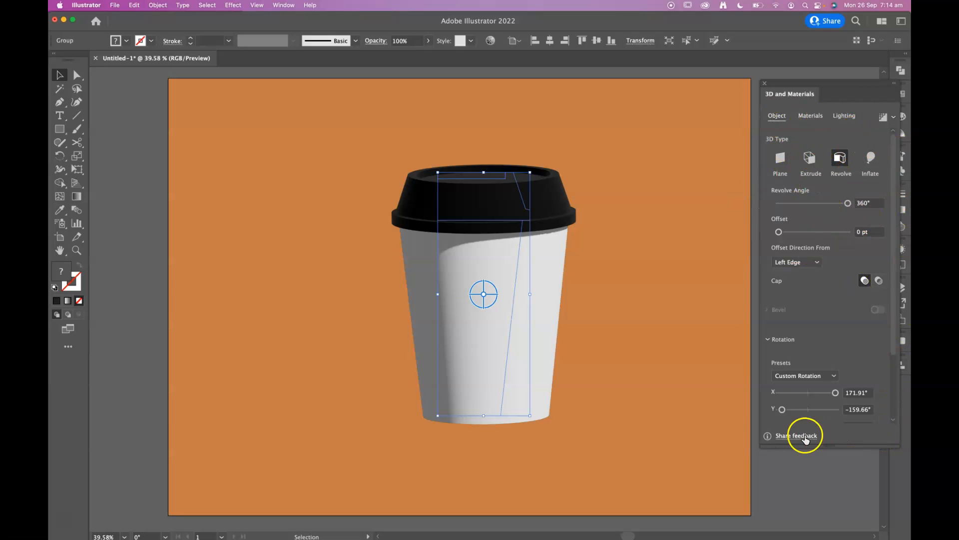
Examine the cup's revolve and rotation settings, the available base and Substance materials, and the stored graphics
{"action": "left_click_drag", "start_coordinate": [888, 449], "coordinate": [903, 507]}
{"action": "mouse_move", "coordinate": [847, 203]}
{"action": "left_mouse_down"}
{"action": "mouse_move", "coordinate": [801, 204]}
{"action": "mouse_move", "coordinate": [842, 196]}
{"action": "left_mouse_up"}
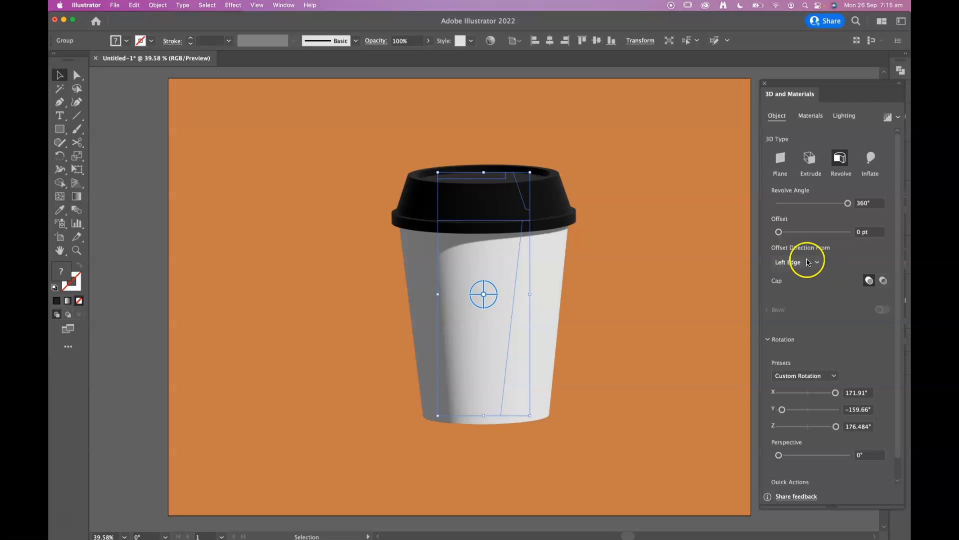
{"action": "scroll", "coordinate": [824, 345], "scroll_direction": "down", "scroll_amount": 2}
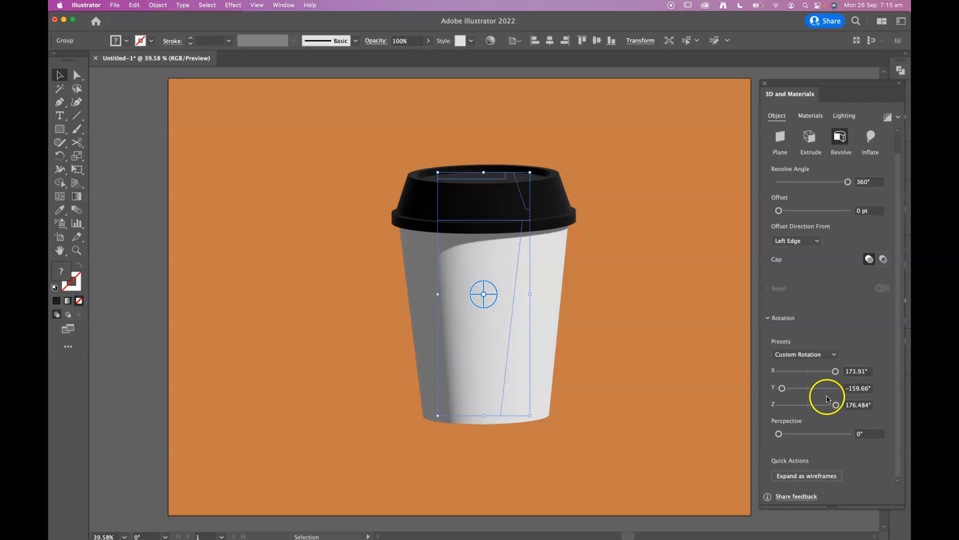
{"action": "scroll", "coordinate": [852, 325], "scroll_direction": "up", "scroll_amount": 2}
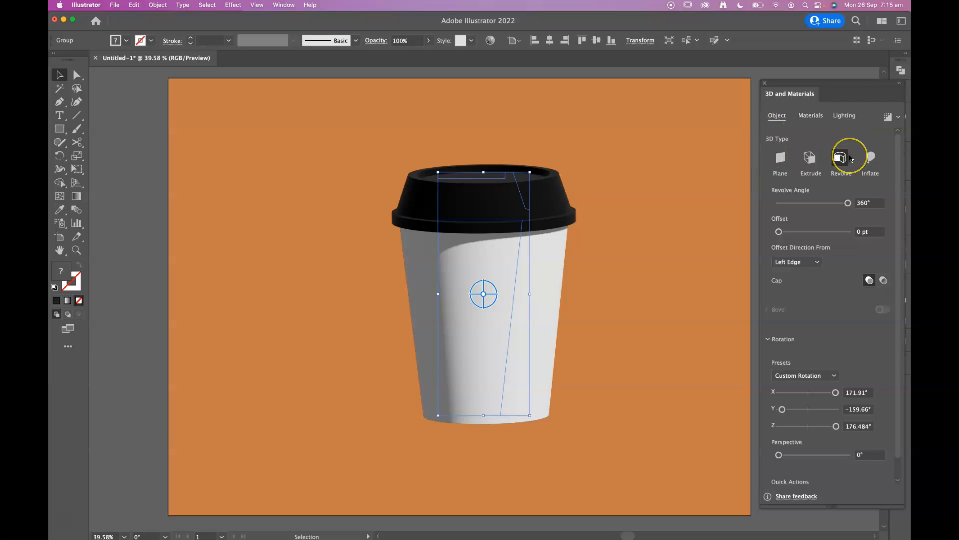
{"action": "left_click", "coordinate": [812, 117]}
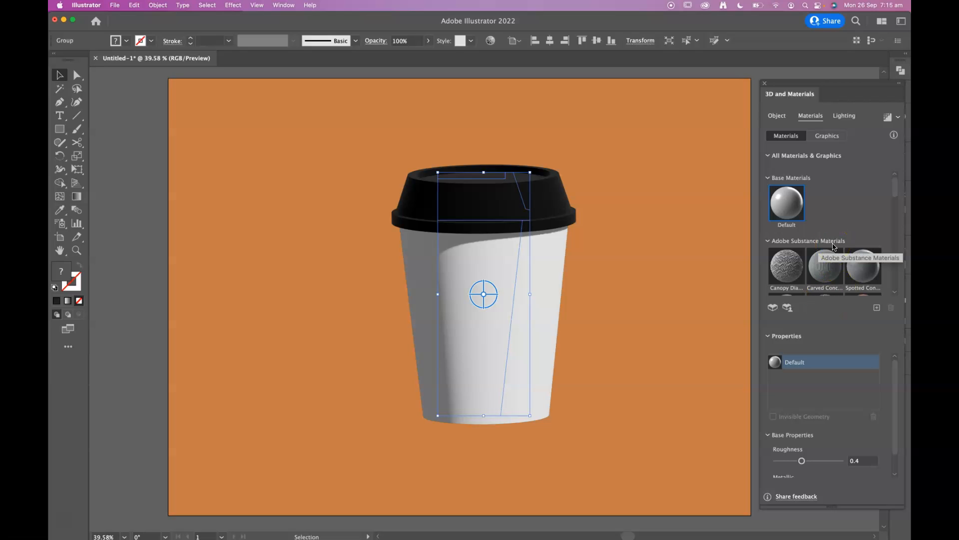
{"action": "mouse_move", "coordinate": [895, 189]}
{"action": "left_mouse_down"}
{"action": "mouse_move", "coordinate": [896, 290]}
{"action": "mouse_move", "coordinate": [894, 177]}
{"action": "left_mouse_up"}
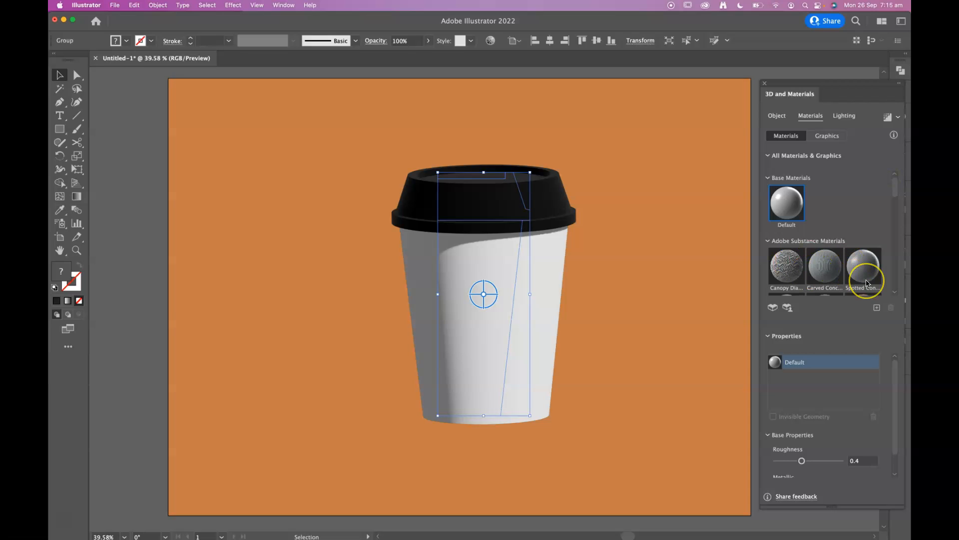
{"action": "scroll", "coordinate": [845, 278], "scroll_direction": "down", "scroll_amount": 5}
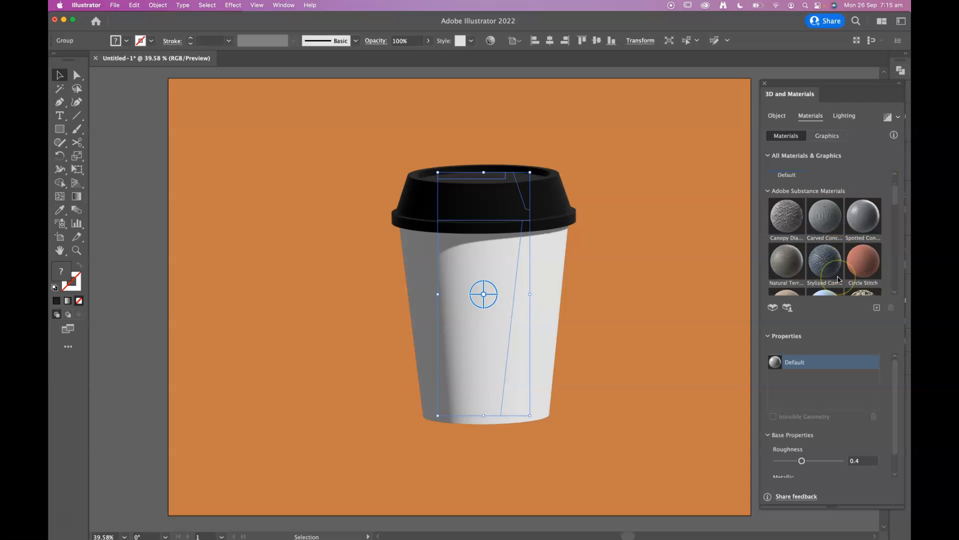
{"action": "scroll", "coordinate": [839, 280], "scroll_direction": "down", "scroll_amount": 5}
{"action": "scroll", "coordinate": [838, 259], "scroll_direction": "up", "scroll_amount": 10}
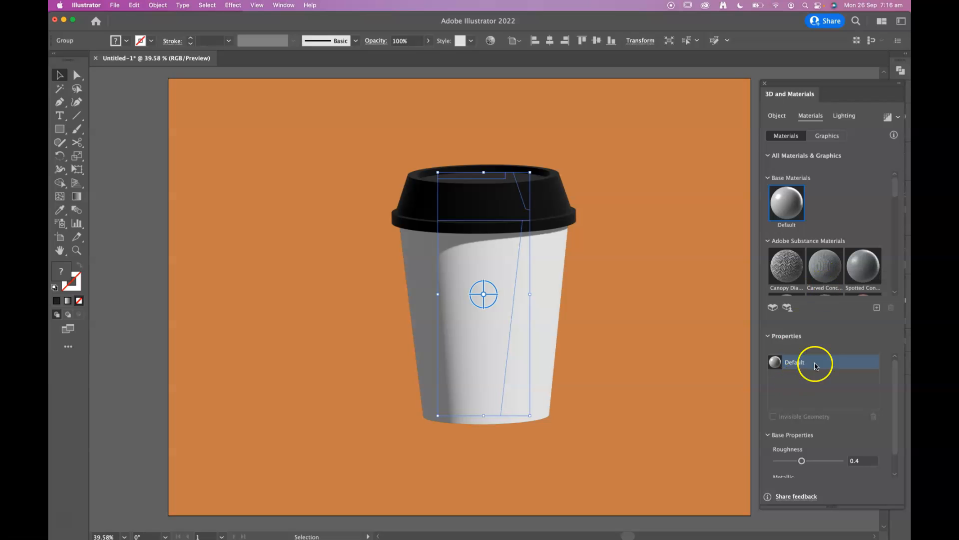
{"action": "left_click", "coordinate": [825, 137]}
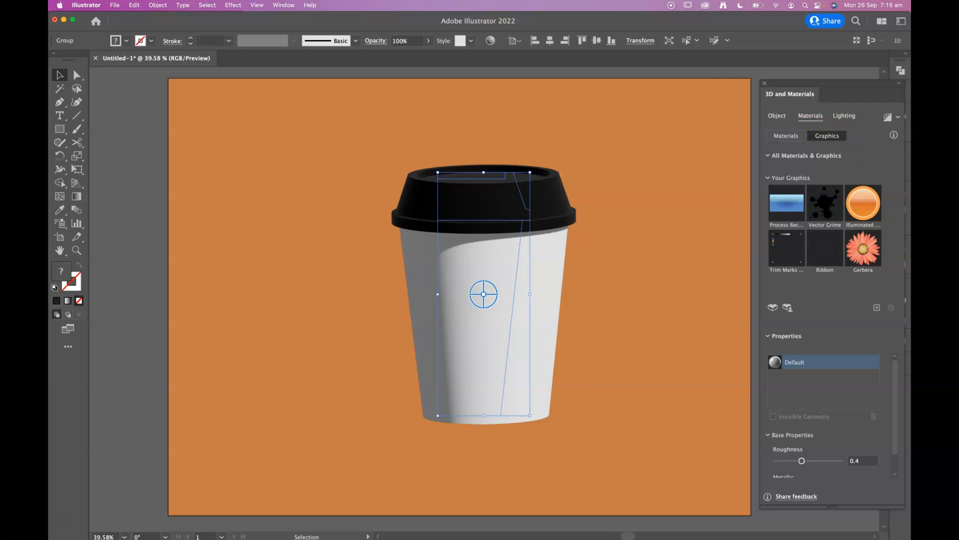
Open resource-logos.ai from the assets/vectors folder on the Desktop
{"action": "left_click", "coordinate": [114, 5]}
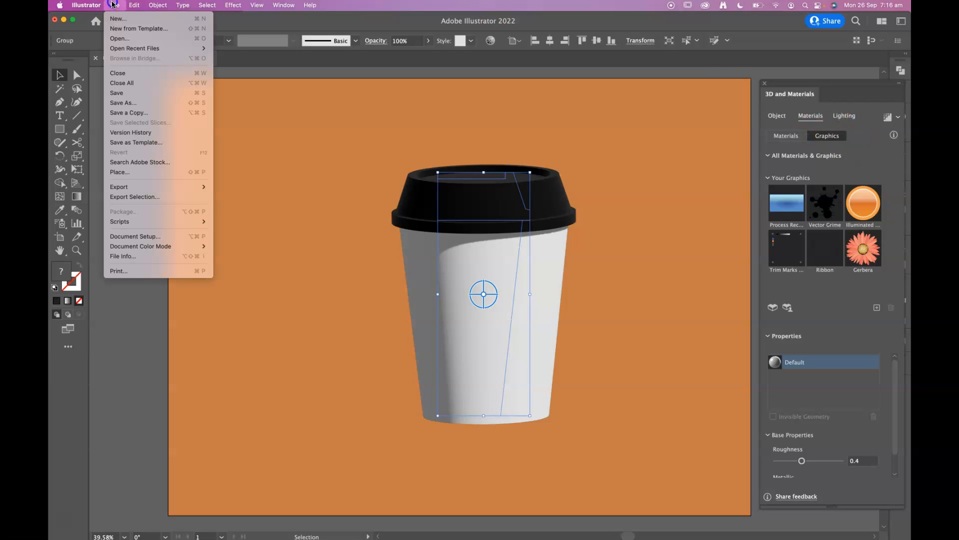
{"action": "left_click", "coordinate": [119, 40]}
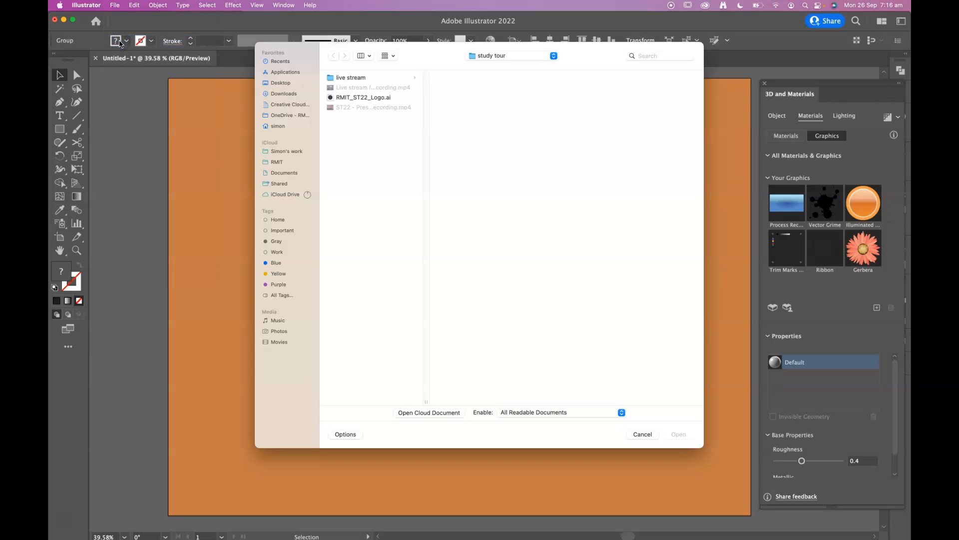
{"action": "left_click", "coordinate": [280, 83]}
{"action": "left_click", "coordinate": [348, 89]}
{"action": "left_click", "coordinate": [348, 77]}
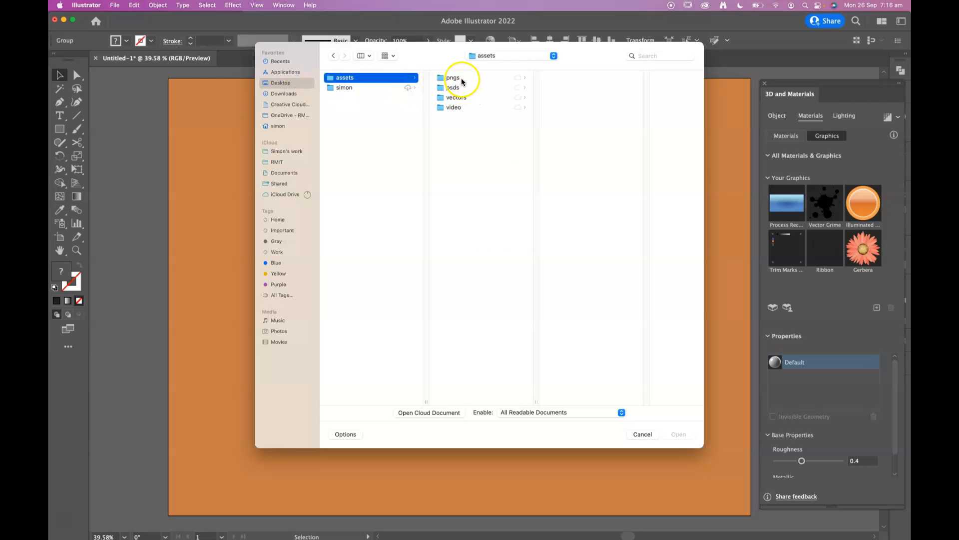
{"action": "left_click", "coordinate": [456, 98]}
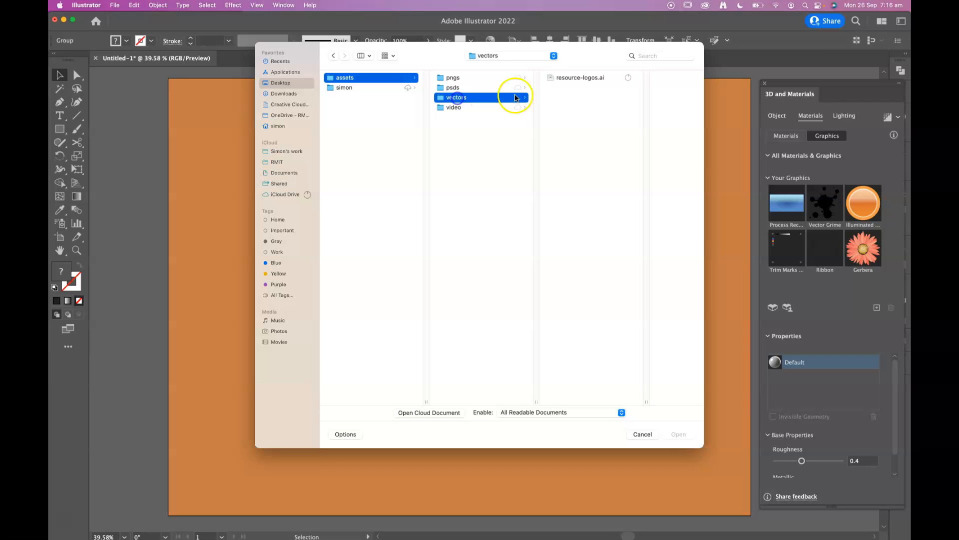
{"action": "left_click", "coordinate": [563, 78]}
{"action": "left_click", "coordinate": [683, 439]}
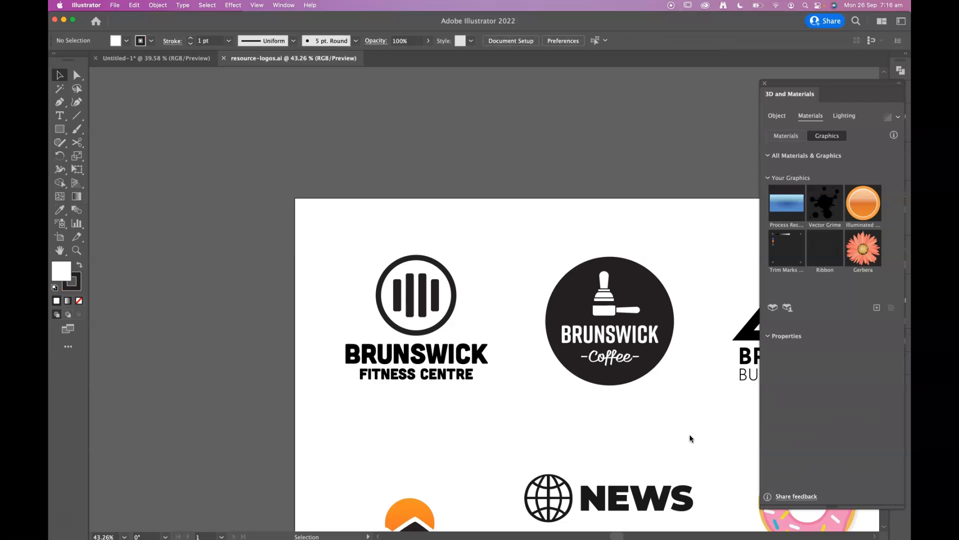
Select the round Brunswick Coffee logo and add it to the 3D graphics library of the logo document
{"action": "left_click_drag", "start_coordinate": [634, 373], "coordinate": [598, 354]}
{"action": "key", "text": "super+z"}
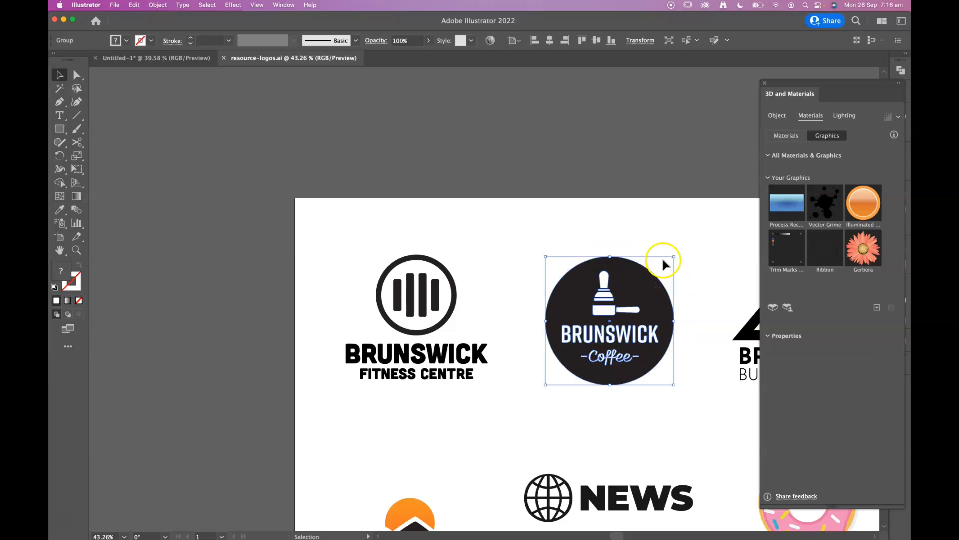
{"action": "left_click", "coordinate": [689, 230]}
{"action": "left_click_drag", "start_coordinate": [692, 231], "coordinate": [538, 403]}
{"action": "left_click_drag", "start_coordinate": [637, 336], "coordinate": [827, 297]}
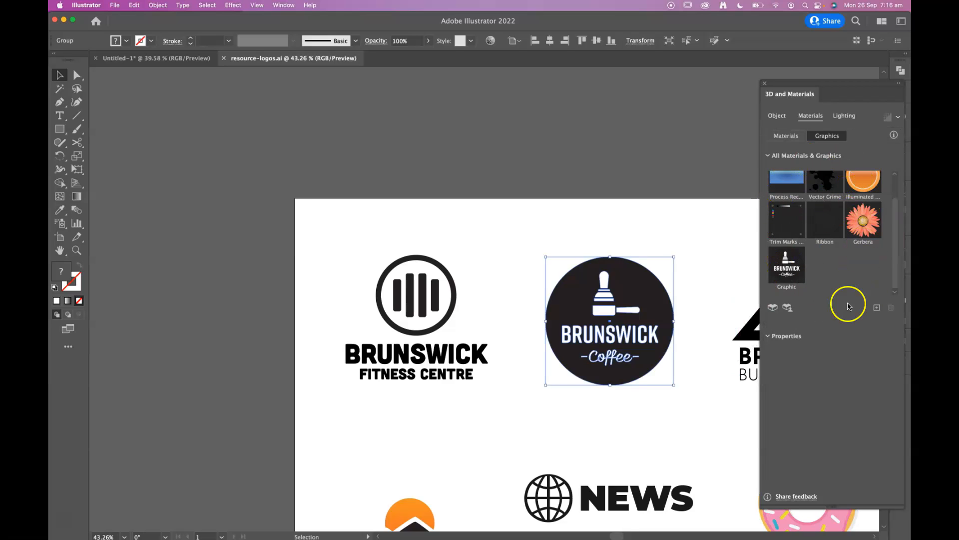
Copy the Brunswick Coffee logo into the cup document, add it to the 3D graphics there, and move it to the artboard's upper-left corner
{"action": "left_click", "coordinate": [153, 59]}
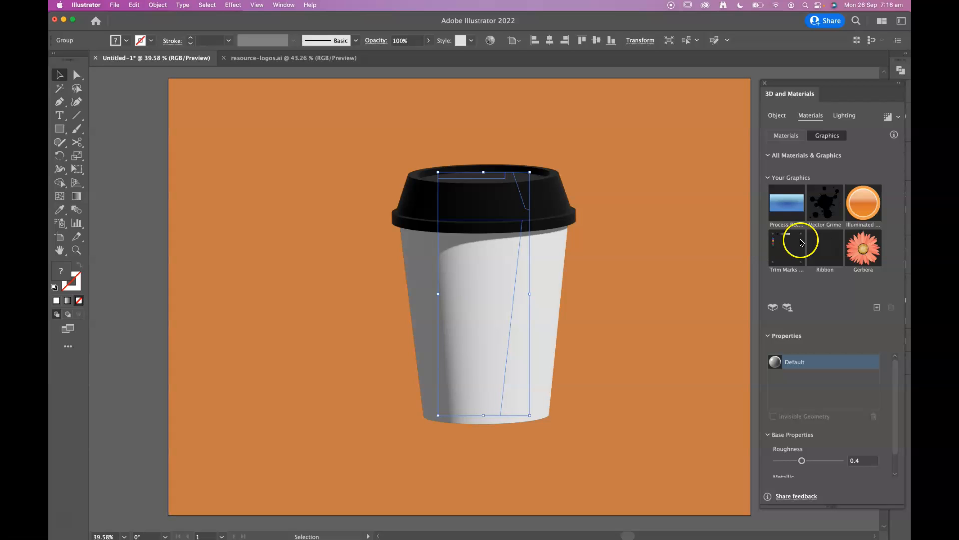
{"action": "left_click", "coordinate": [286, 57]}
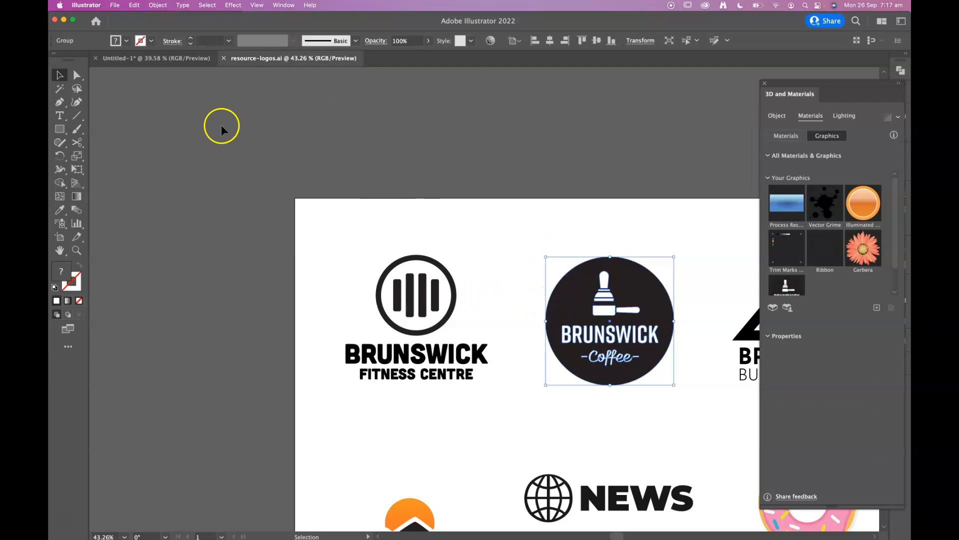
{"action": "left_click", "coordinate": [160, 58]}
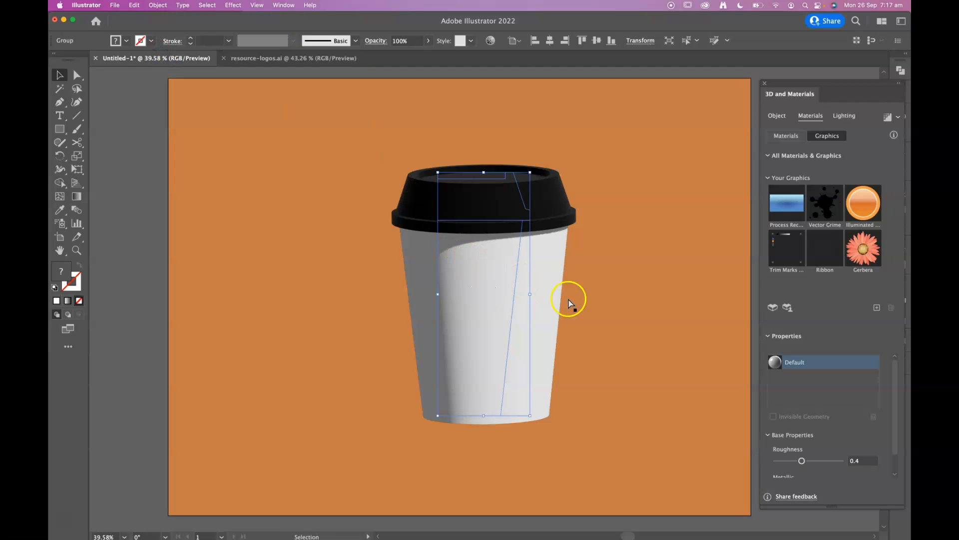
{"action": "key", "text": "cmd+v"}
{"action": "left_click_drag", "start_coordinate": [488, 294], "coordinate": [476, 251]}
{"action": "left_click_drag", "start_coordinate": [802, 302], "coordinate": [851, 294]}
{"action": "left_click_drag", "start_coordinate": [478, 262], "coordinate": [246, 116]}
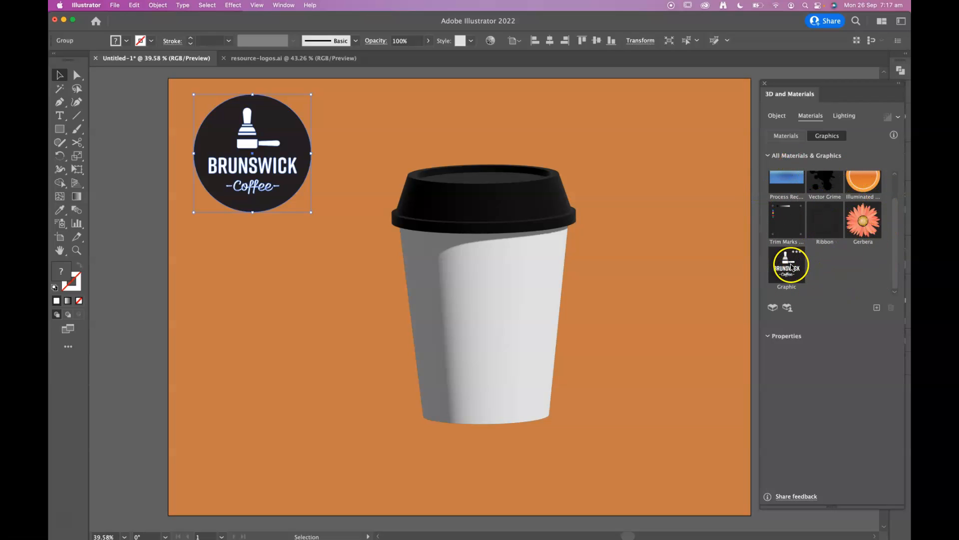
Select the 3D cup and map the stored Brunswick Coffee logo graphic onto its surface
{"action": "left_click", "coordinate": [592, 292]}
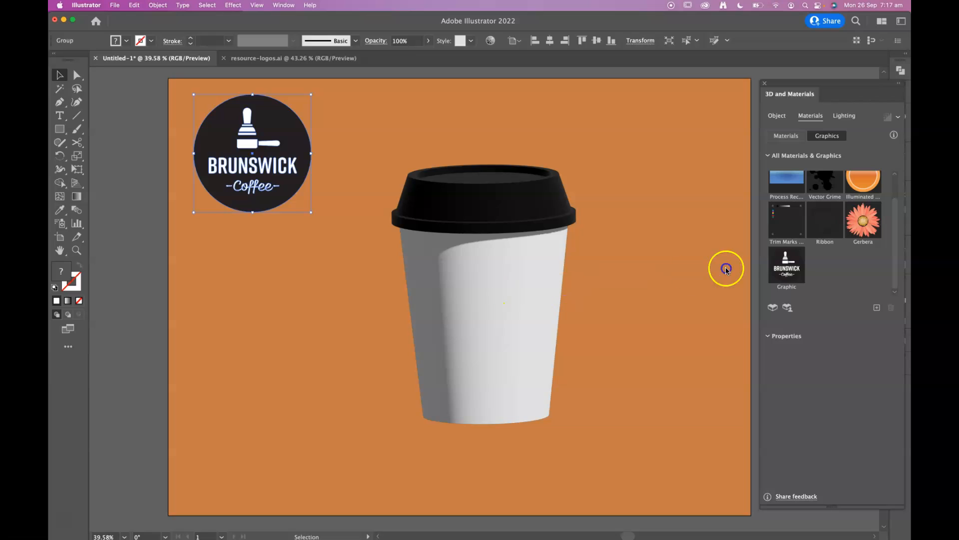
{"action": "left_click", "coordinate": [484, 286]}
{"action": "left_click", "coordinate": [617, 255]}
{"action": "left_click", "coordinate": [528, 279]}
{"action": "left_click", "coordinate": [756, 283]}
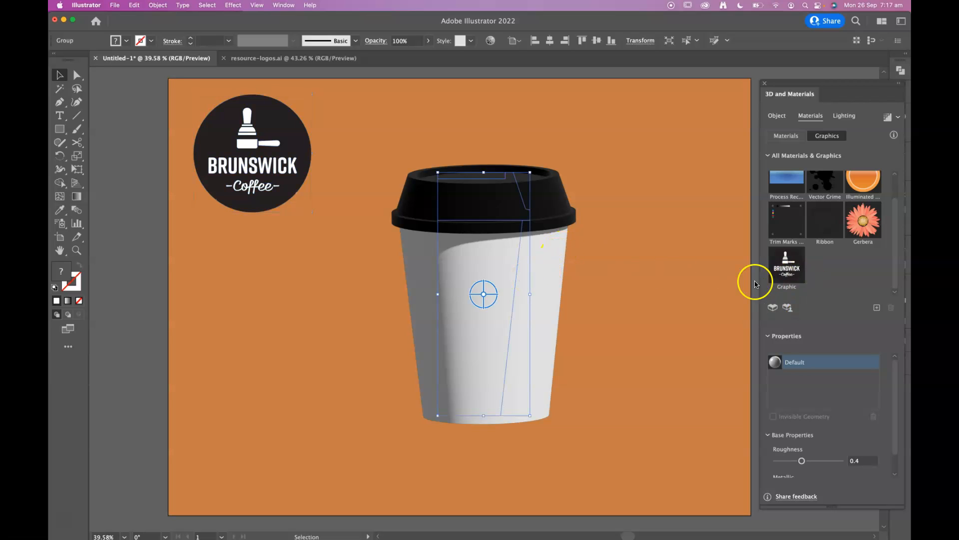
{"action": "left_click_drag", "start_coordinate": [788, 264], "coordinate": [579, 238]}
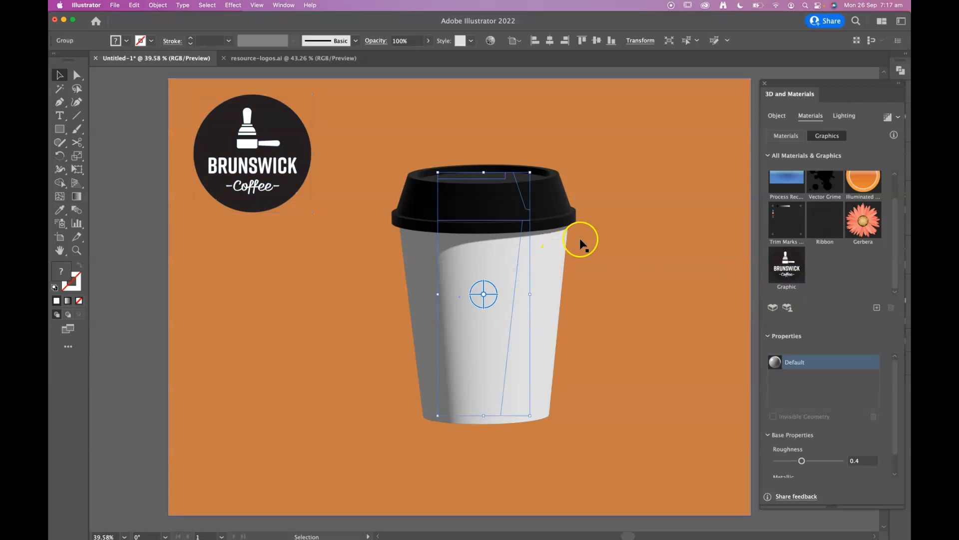
{"action": "left_click", "coordinate": [786, 268]}
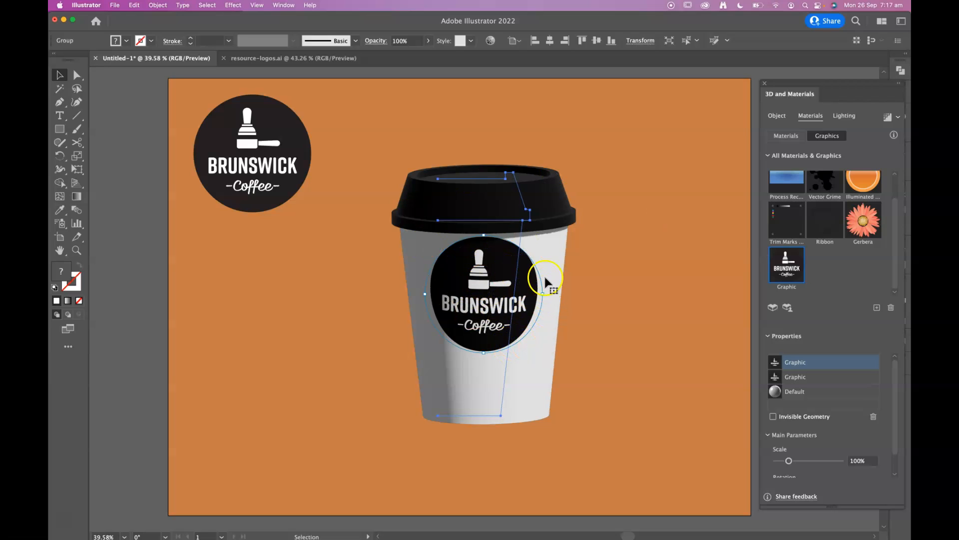
Scale the mapped logo to 89.29%, move it slightly lower on the cup body, and tilt the whole cup freehand in 3D
{"action": "mouse_move", "coordinate": [512, 345]}
{"action": "left_mouse_down"}
{"action": "mouse_move", "coordinate": [514, 328]}
{"action": "mouse_move", "coordinate": [511, 352]}
{"action": "left_mouse_up"}
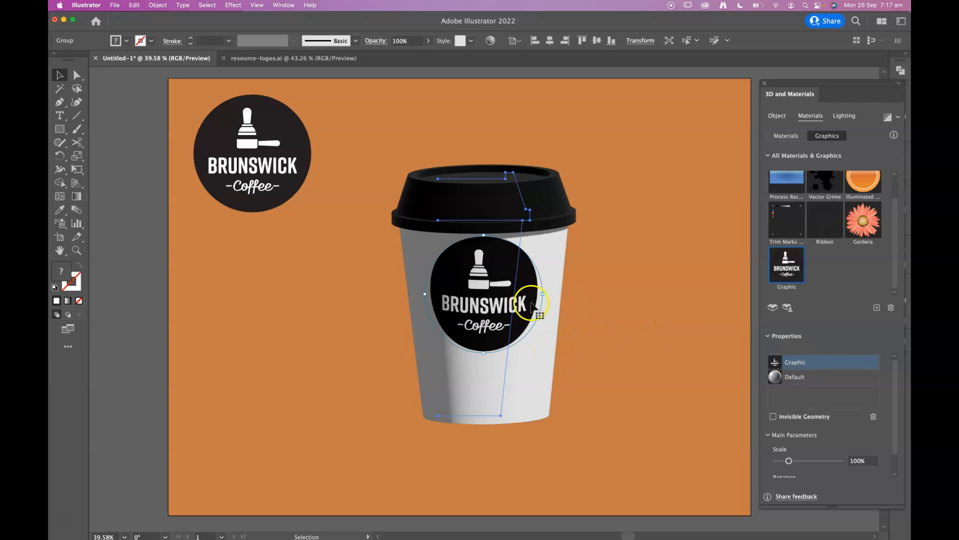
{"action": "mouse_move", "coordinate": [539, 326]}
{"action": "left_mouse_down"}
{"action": "mouse_move", "coordinate": [535, 343]}
{"action": "mouse_move", "coordinate": [626, 325]}
{"action": "mouse_move", "coordinate": [490, 337]}
{"action": "mouse_move", "coordinate": [536, 341]}
{"action": "mouse_move", "coordinate": [533, 310]}
{"action": "mouse_move", "coordinate": [545, 310]}
{"action": "mouse_move", "coordinate": [535, 310]}
{"action": "left_mouse_up"}
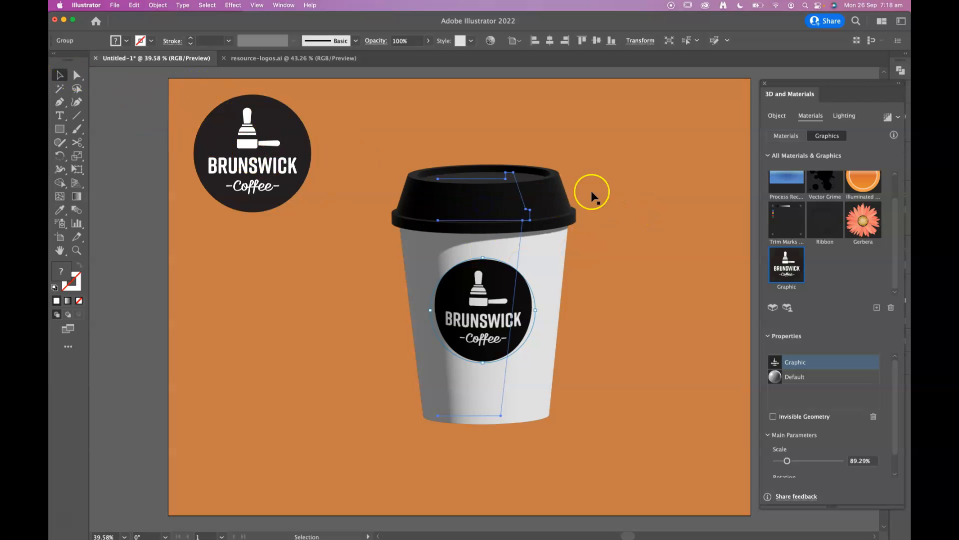
{"action": "left_click", "coordinate": [553, 197]}
{"action": "left_click_drag", "start_coordinate": [483, 296], "coordinate": [493, 299]}
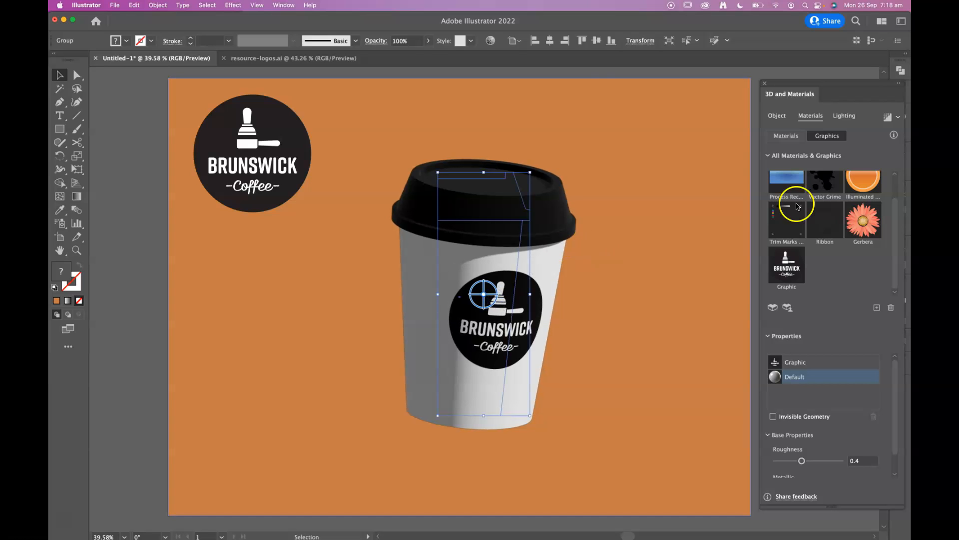
Compare the Diffuse, Top Left and Right lighting presets on the cup and return to the Standard preset
{"action": "left_click", "coordinate": [848, 118]}
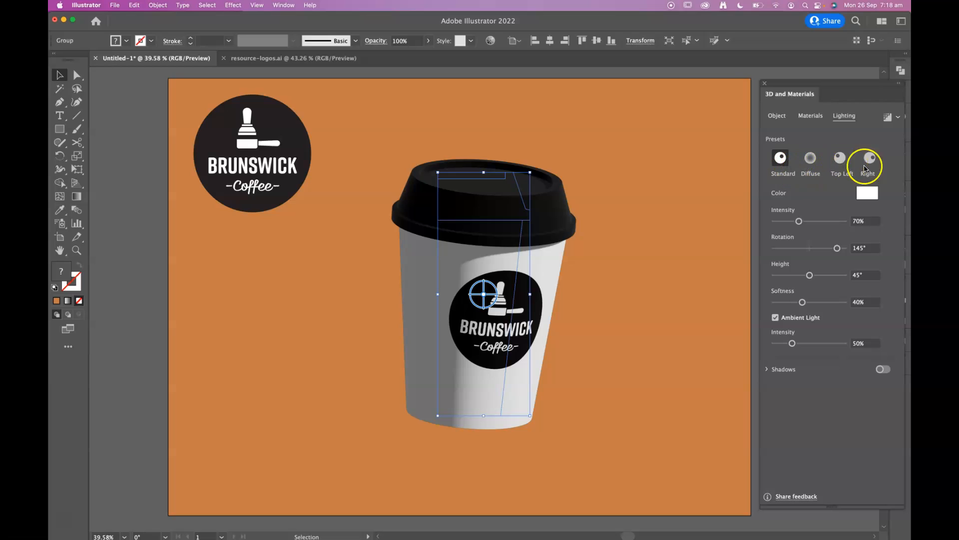
{"action": "left_click", "coordinate": [811, 159]}
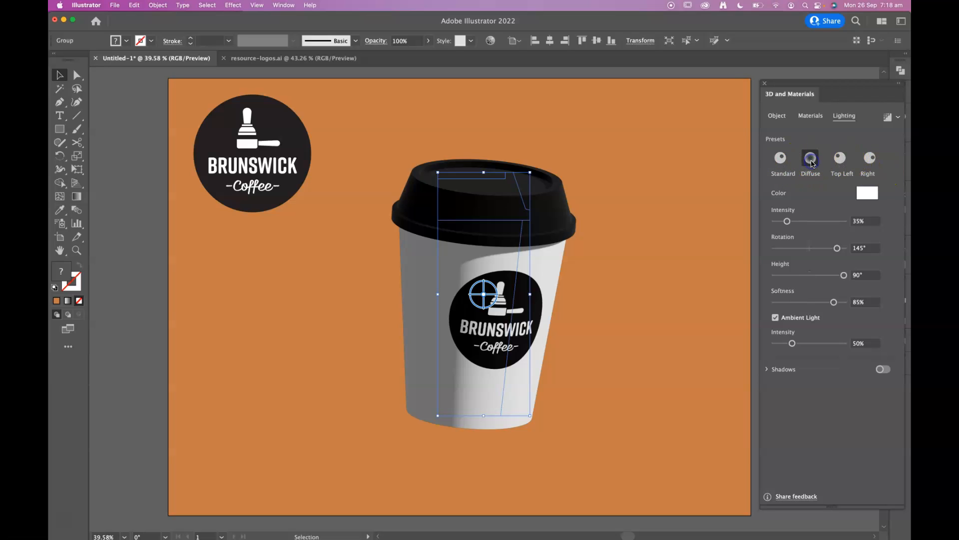
{"action": "left_click", "coordinate": [840, 157]}
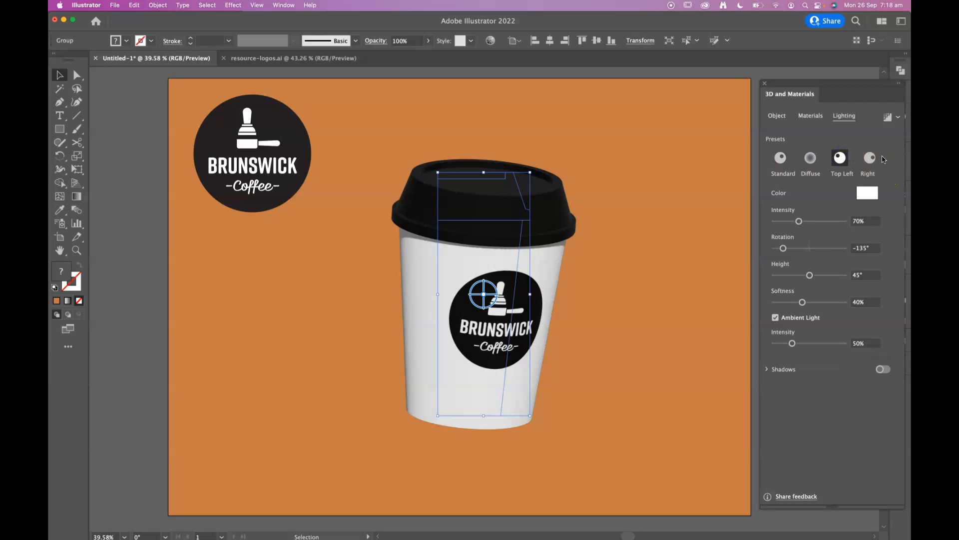
{"action": "left_click", "coordinate": [870, 158]}
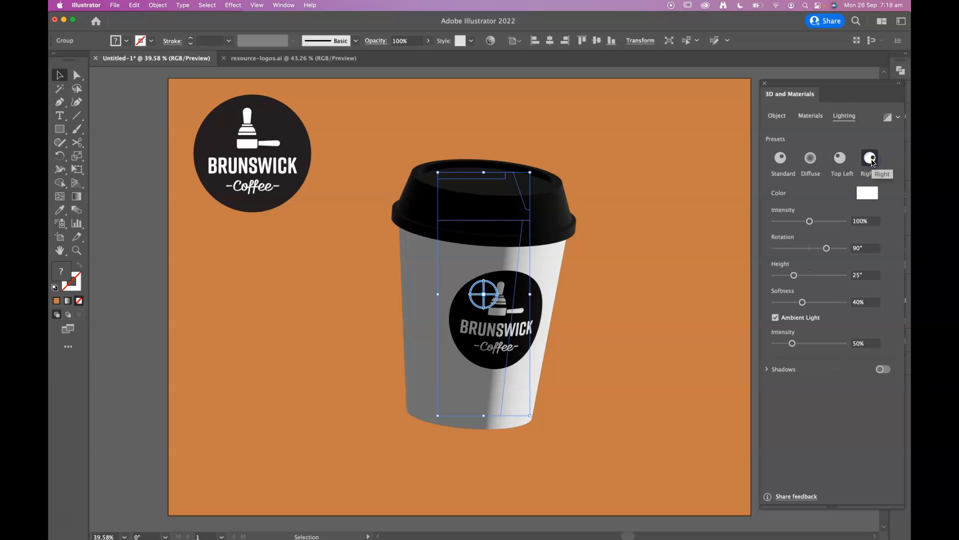
{"action": "left_click", "coordinate": [840, 164]}
{"action": "left_click", "coordinate": [784, 162]}
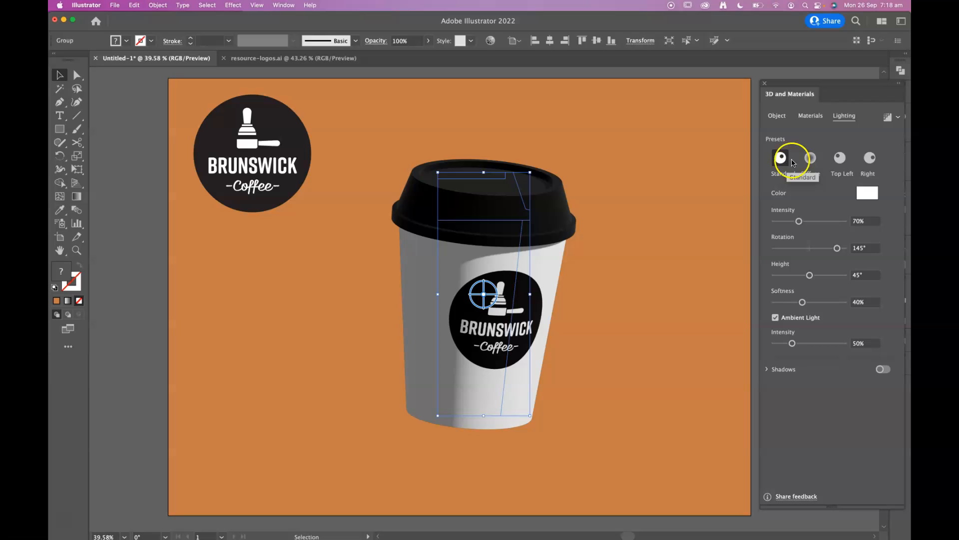
{"action": "left_click", "coordinate": [840, 158]}
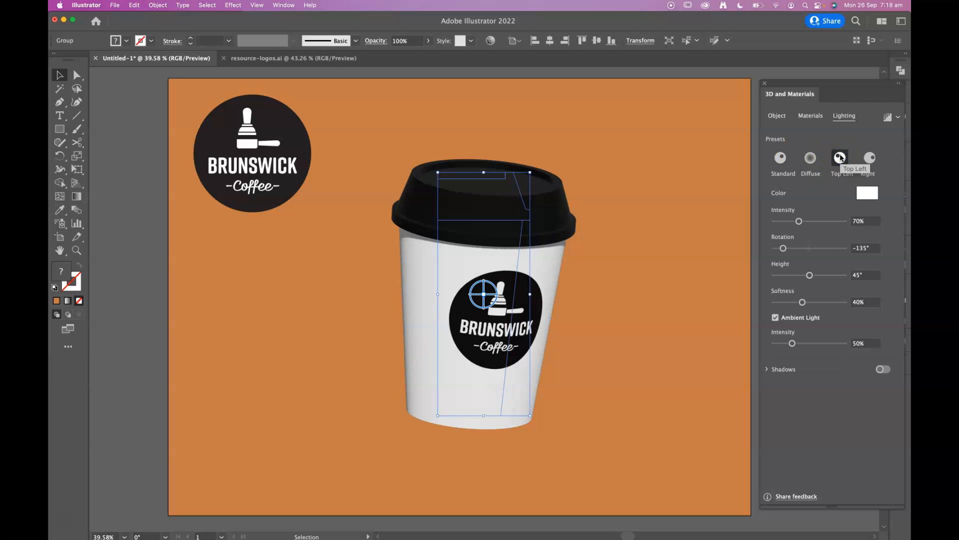
{"action": "left_click", "coordinate": [787, 163]}
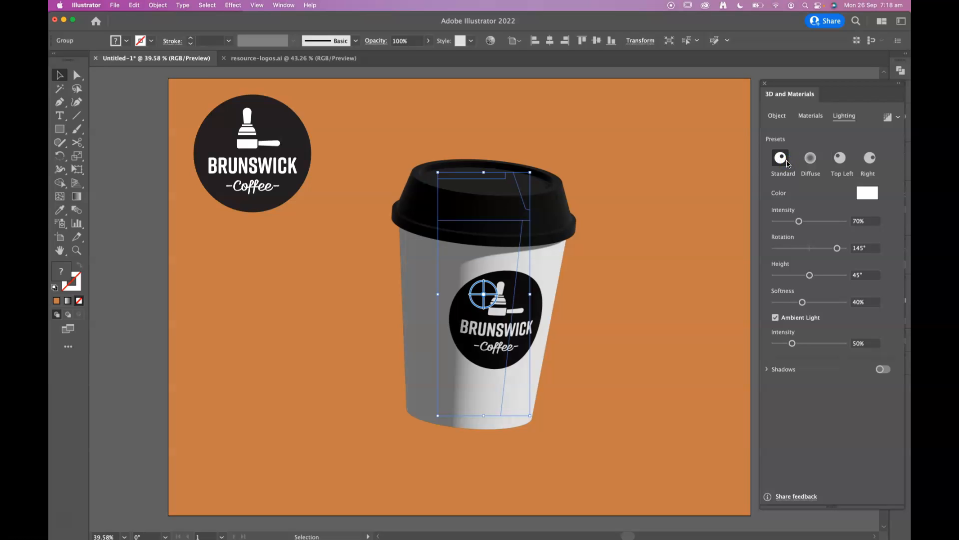
Set the cup's light to 96% intensity, 180° rotation, 50° height and 67% softness
{"action": "mouse_move", "coordinate": [799, 221]}
{"action": "left_mouse_down"}
{"action": "mouse_move", "coordinate": [817, 220]}
{"action": "mouse_move", "coordinate": [807, 220]}
{"action": "left_mouse_up"}
{"action": "left_click", "coordinate": [836, 248]}
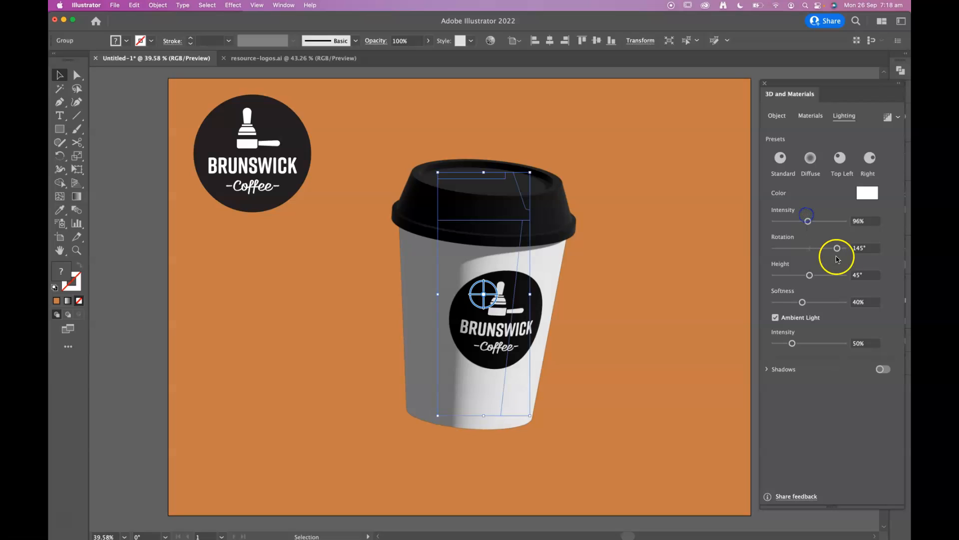
{"action": "left_click_drag", "start_coordinate": [836, 249], "coordinate": [847, 246]}
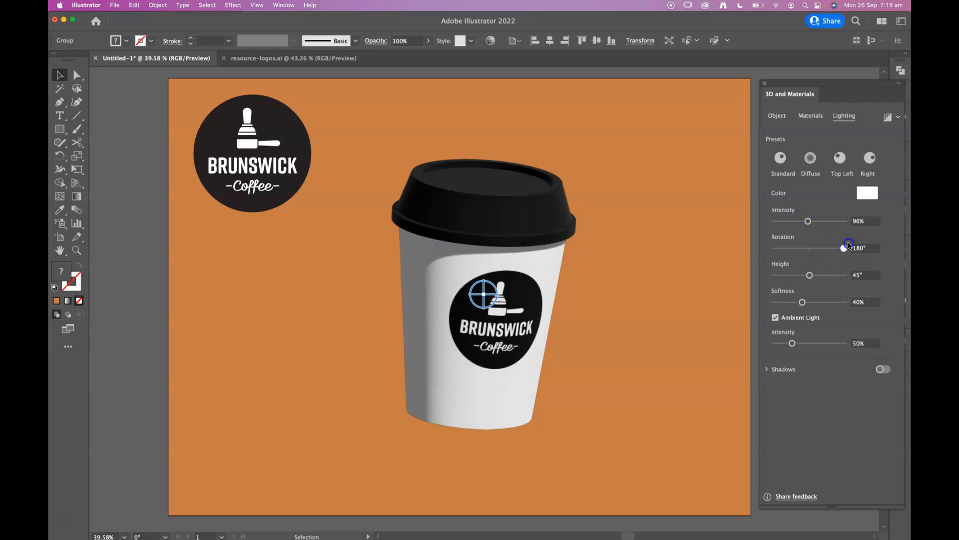
{"action": "mouse_move", "coordinate": [813, 278]}
{"action": "left_mouse_down"}
{"action": "mouse_move", "coordinate": [804, 274]}
{"action": "mouse_move", "coordinate": [816, 272]}
{"action": "mouse_move", "coordinate": [803, 301]}
{"action": "mouse_move", "coordinate": [821, 300]}
{"action": "left_mouse_up"}
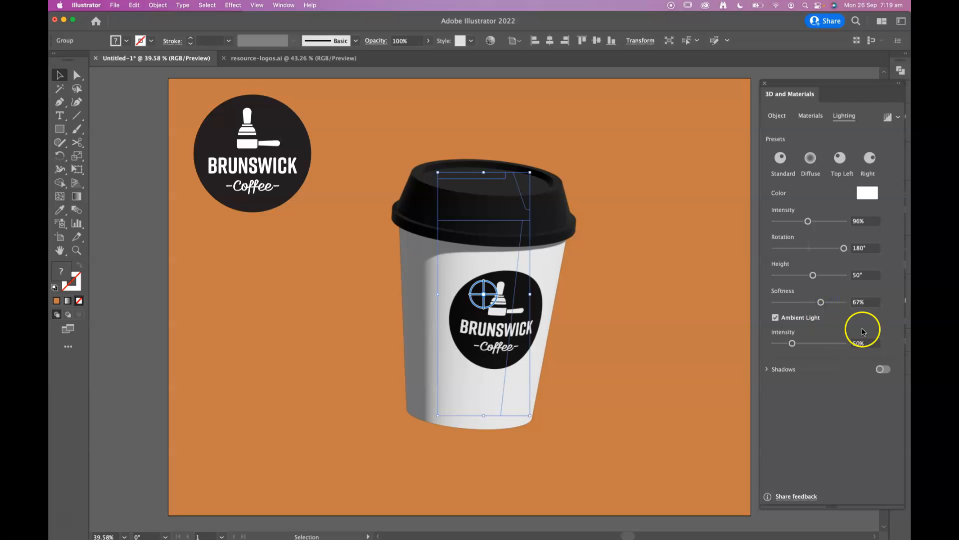
Turn on shadows for the cup and set the shadow position to Below Object
{"action": "left_click", "coordinate": [768, 370]}
{"action": "left_click", "coordinate": [888, 371]}
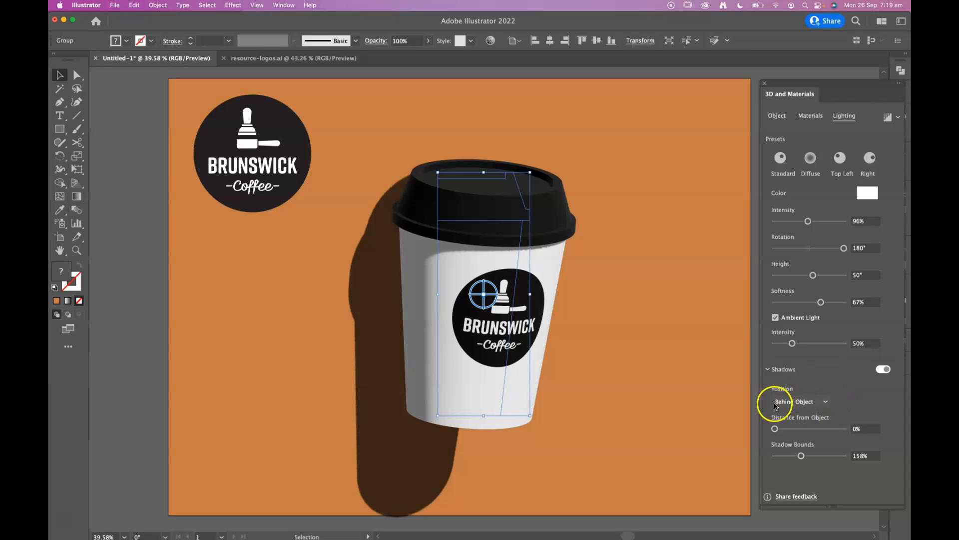
{"action": "left_click", "coordinate": [825, 403]}
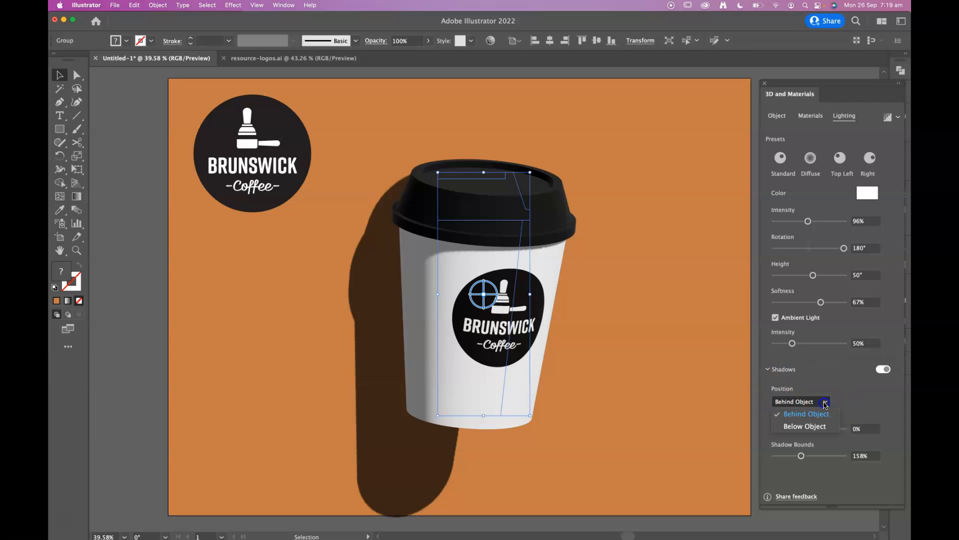
{"action": "left_click", "coordinate": [808, 426]}
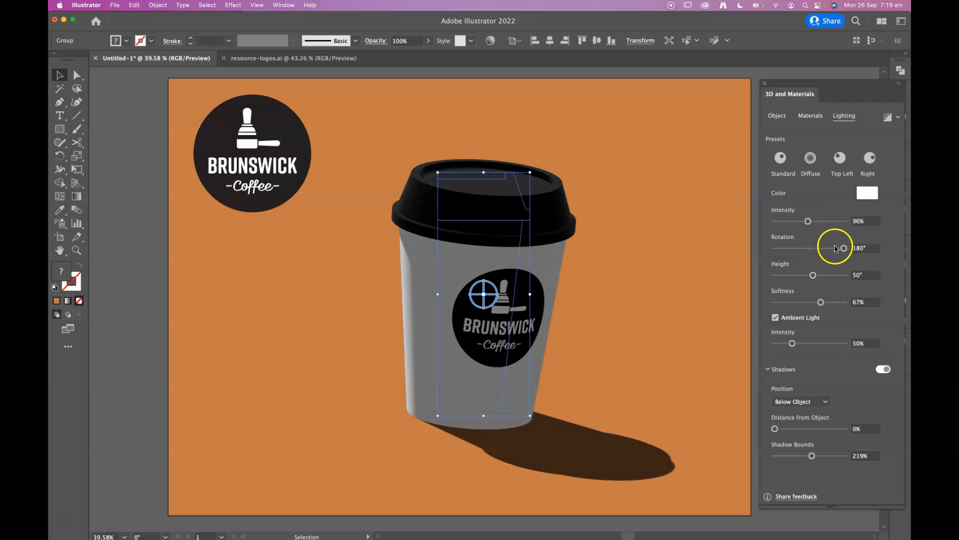
Set the light rotation to -3° and the light softness to 81%
{"action": "left_click_drag", "start_coordinate": [842, 248], "coordinate": [810, 233]}
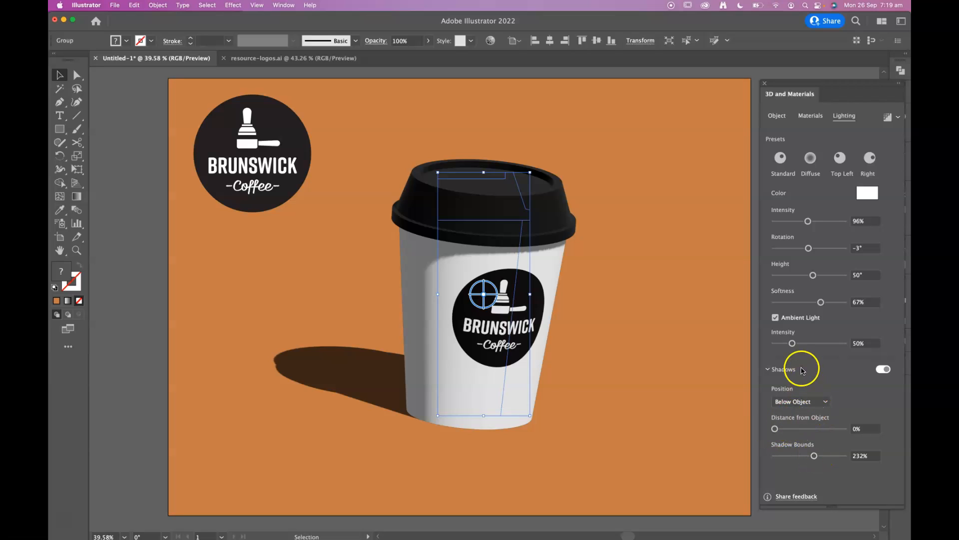
{"action": "left_click_drag", "start_coordinate": [821, 302], "coordinate": [824, 303]}
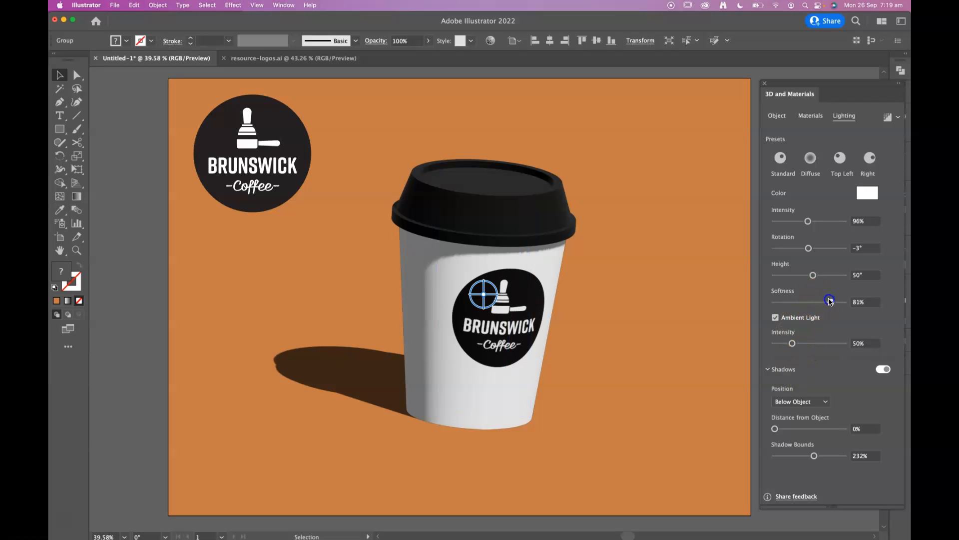
{"action": "left_click_drag", "start_coordinate": [830, 300], "coordinate": [830, 301]}
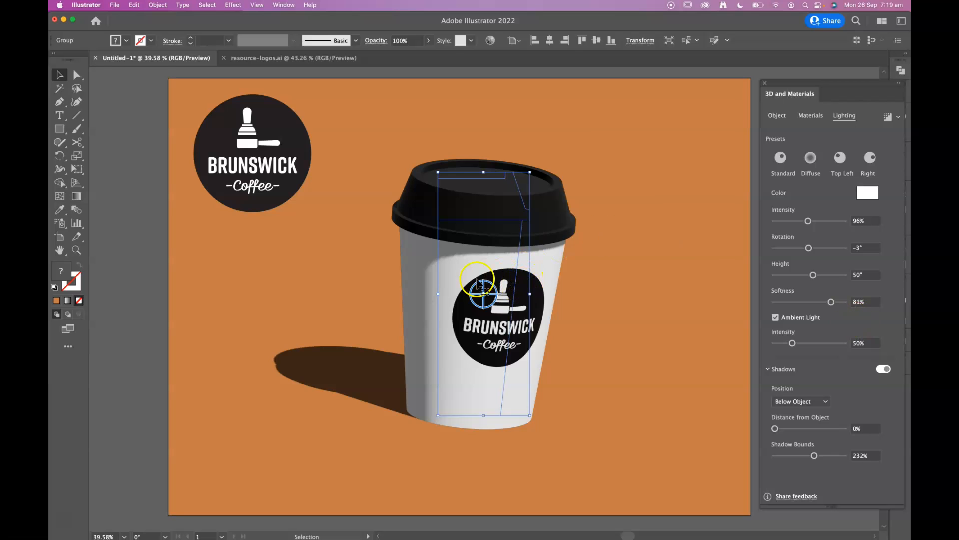
Adjust the cup's 3D rotation to X 165°, Y -148° and Z 170°
{"action": "left_click_drag", "start_coordinate": [482, 288], "coordinate": [475, 283]}
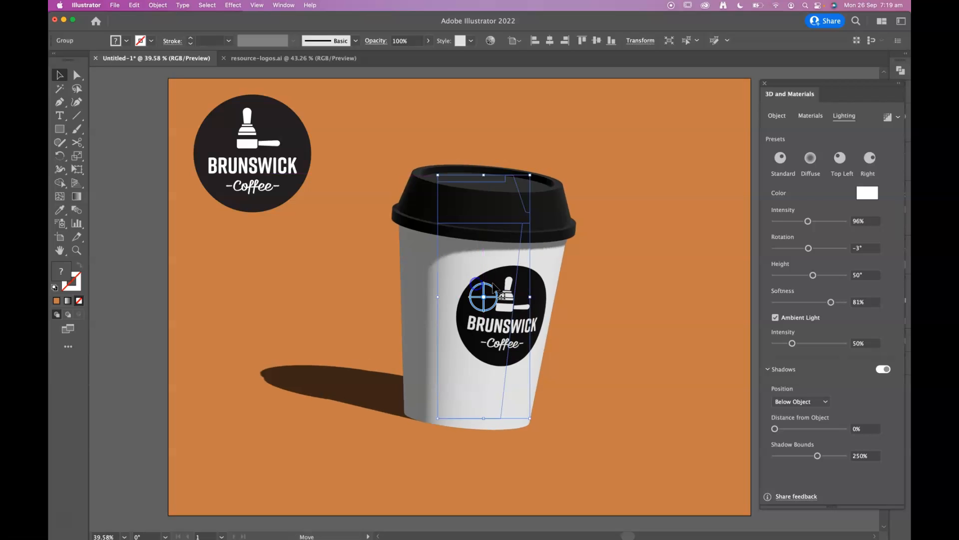
{"action": "left_click", "coordinate": [776, 116]}
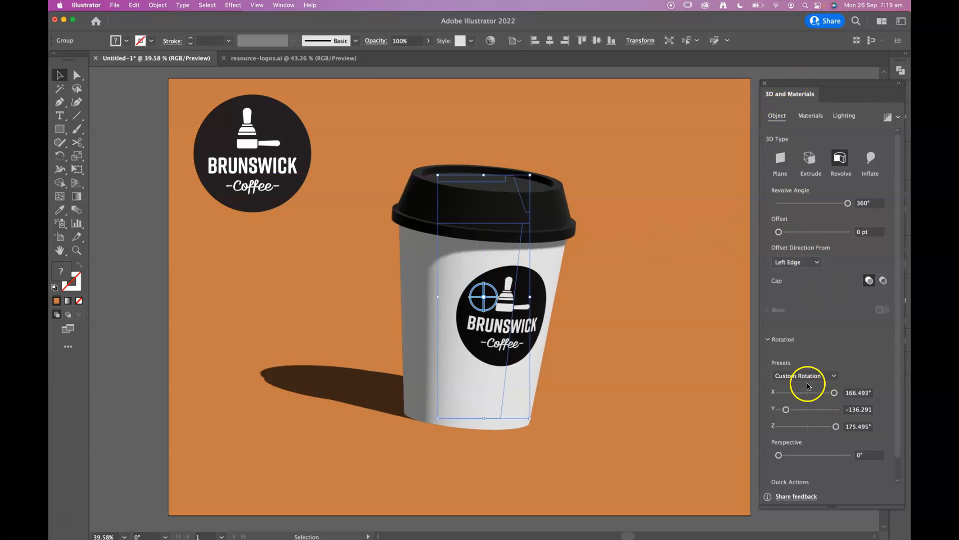
{"action": "left_click_drag", "start_coordinate": [828, 392], "coordinate": [835, 428]}
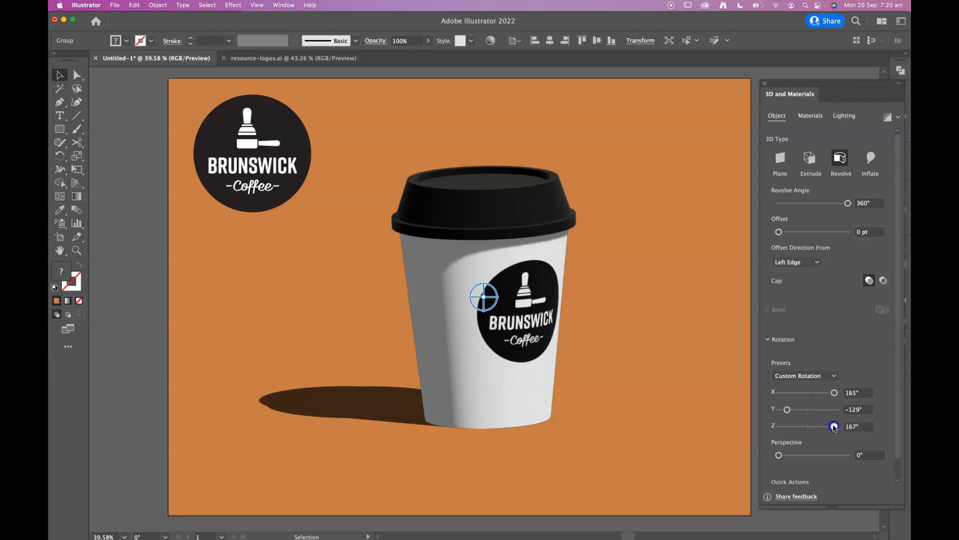
{"action": "left_click_drag", "start_coordinate": [835, 428], "coordinate": [835, 428]}
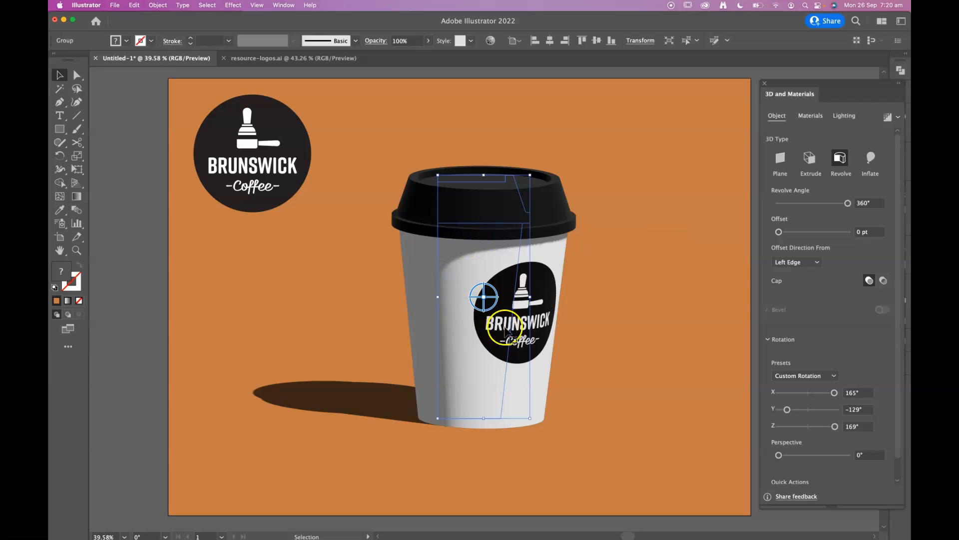
{"action": "left_click_drag", "start_coordinate": [835, 393], "coordinate": [835, 392]}
{"action": "left_click_drag", "start_coordinate": [787, 409], "coordinate": [834, 428]}
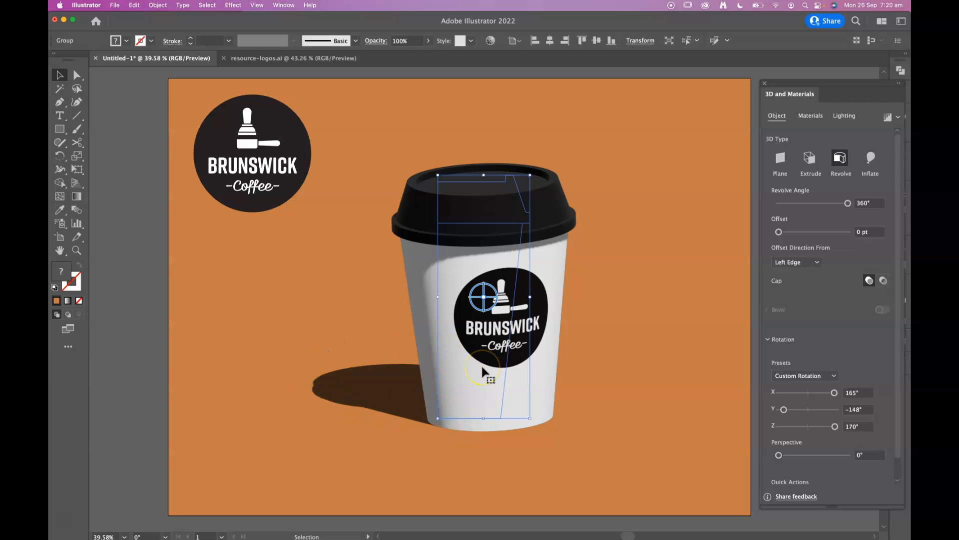
Render the cup with ray tracing and deselect it to view the finished artwork
{"action": "left_click", "coordinate": [887, 118]}
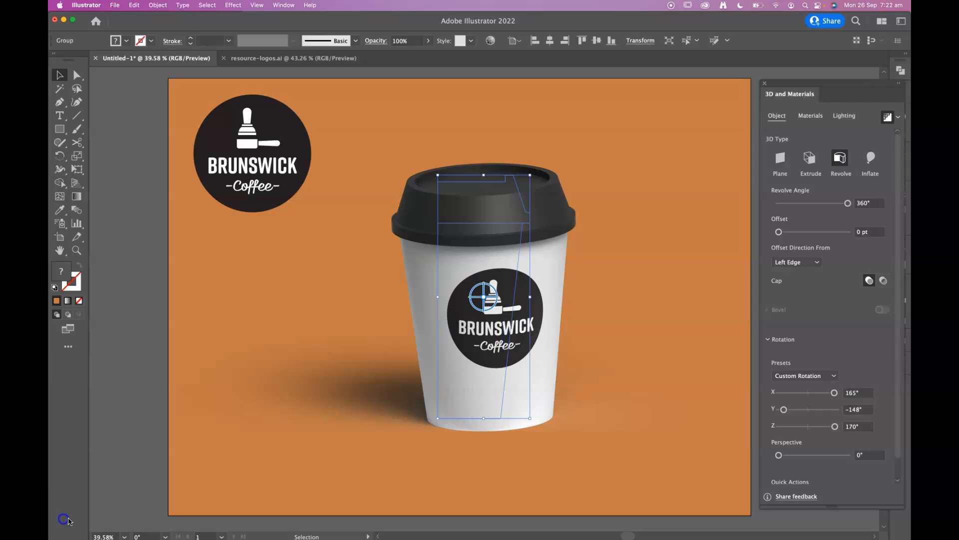
{"action": "left_click", "coordinate": [143, 443]}
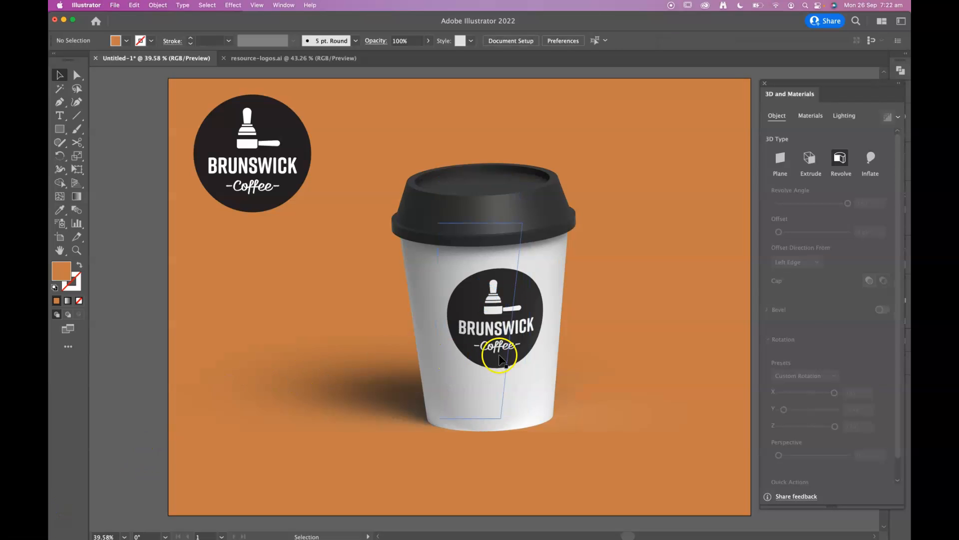